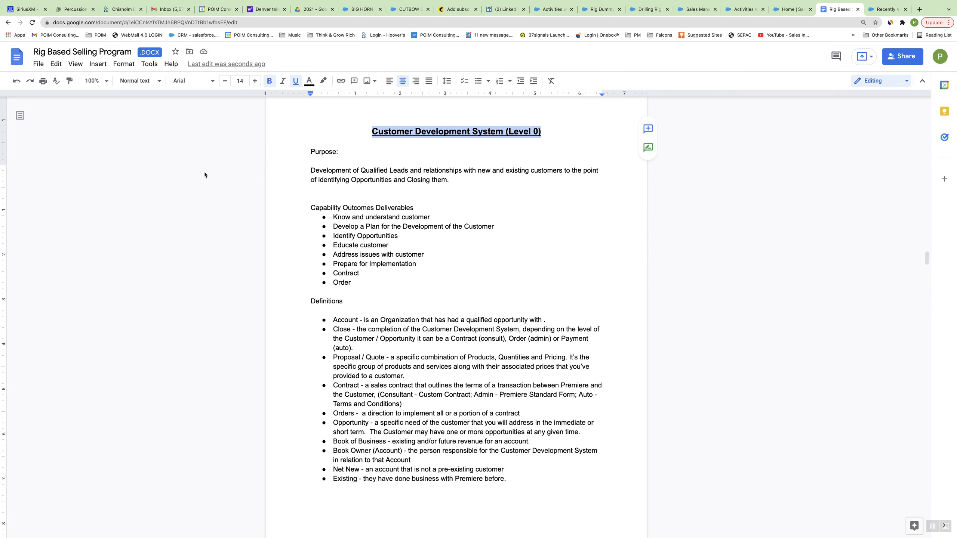
Review the procedures from Account Development through Jobsheet Close in the Rig Based Selling Program document.
scroll(204, 175, down, 1)
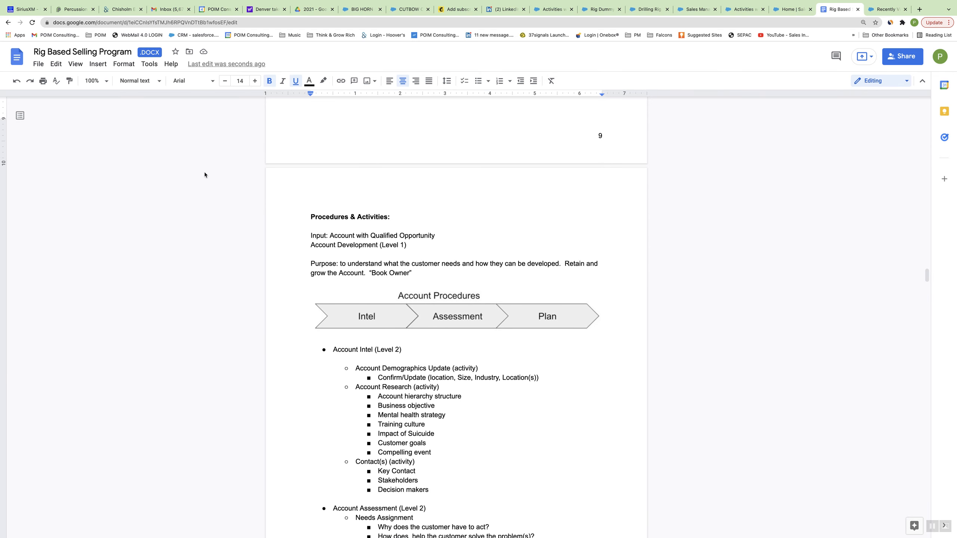
scroll(204, 174, down, 1)
scroll(321, 242, down, 10)
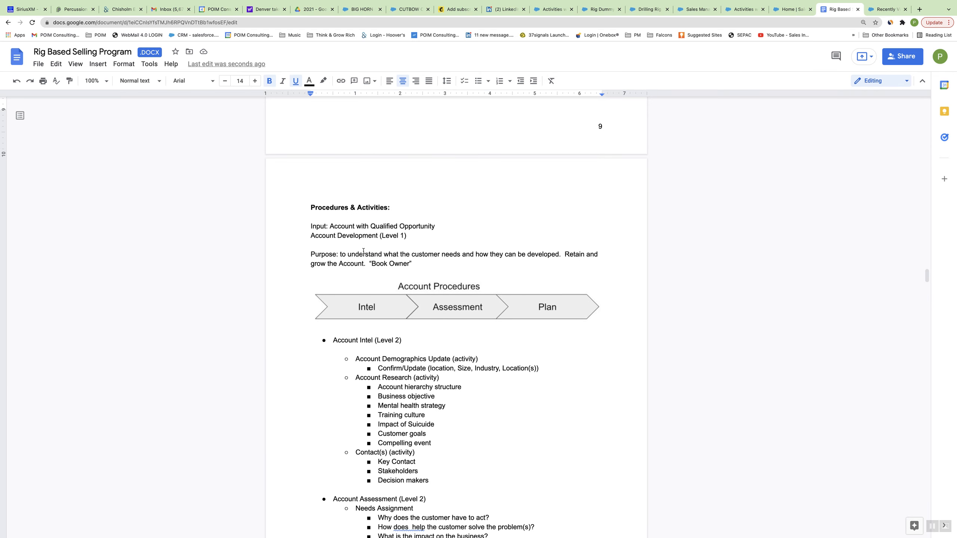
scroll(364, 252, down, 6)
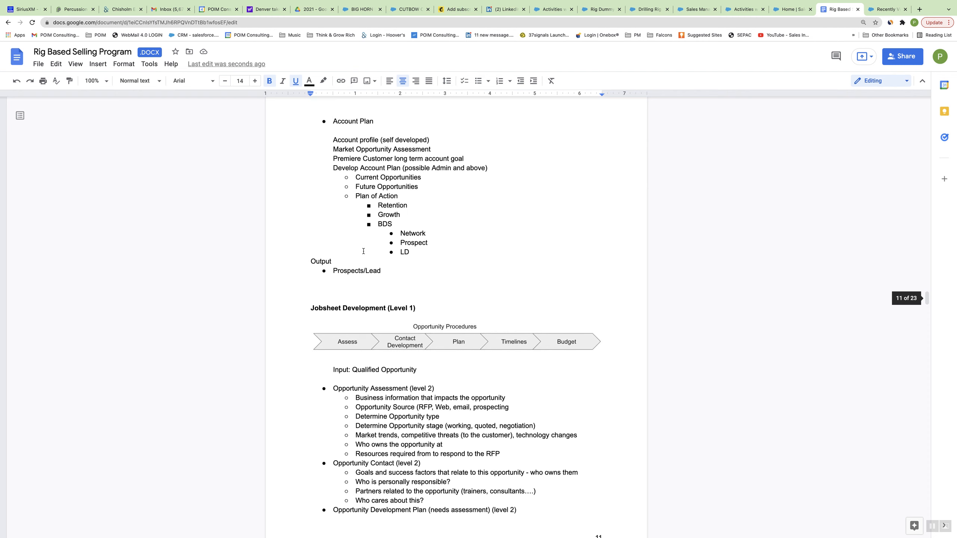
scroll(363, 251, down, 2)
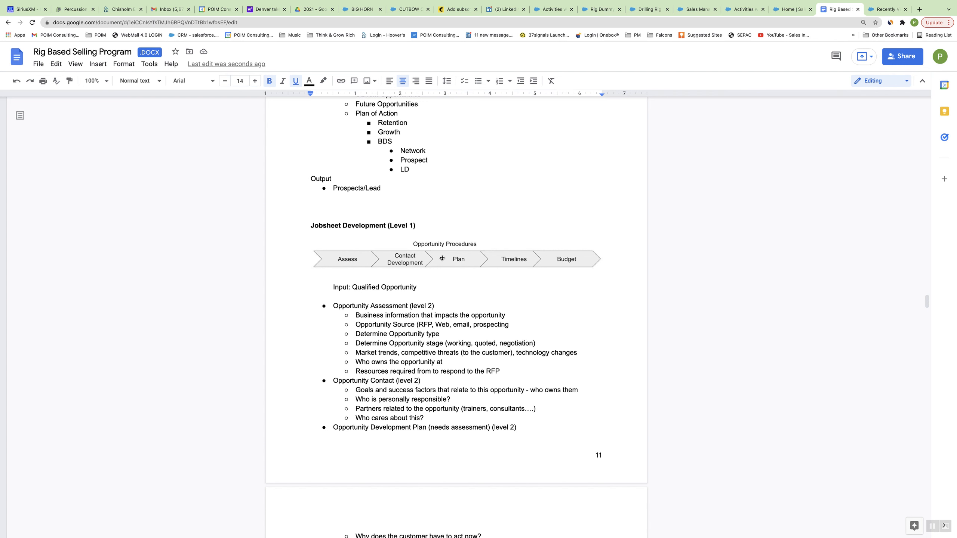
scroll(442, 258, down, 10)
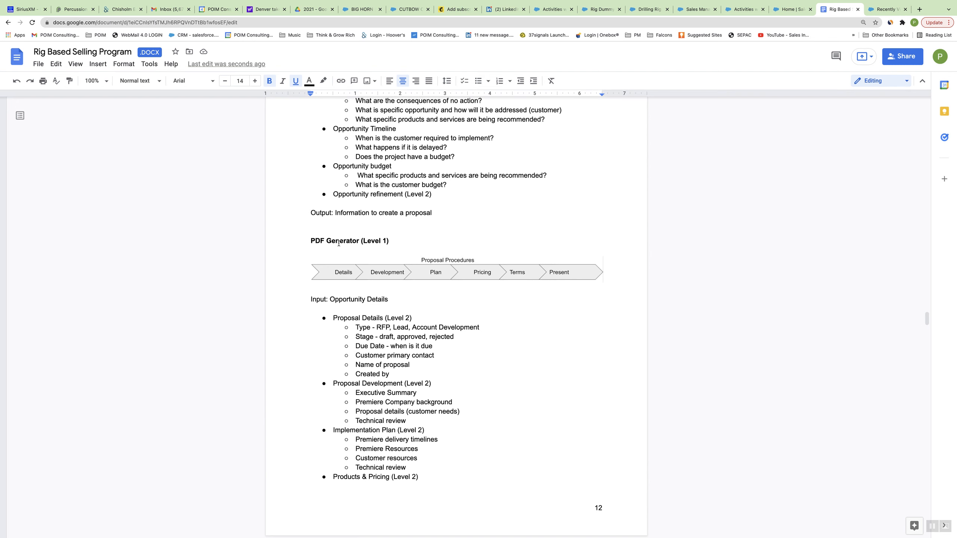
scroll(339, 243, down, 12)
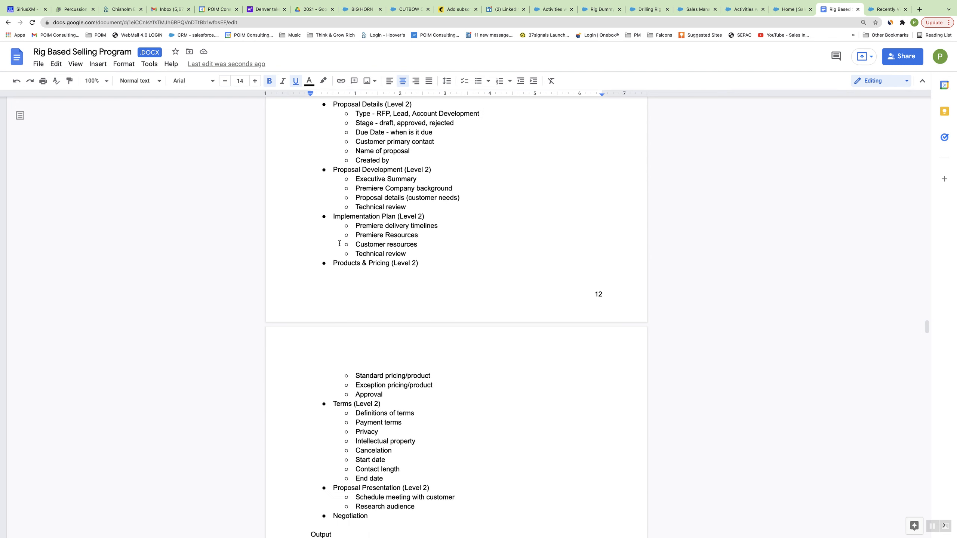
scroll(363, 271, down, 1)
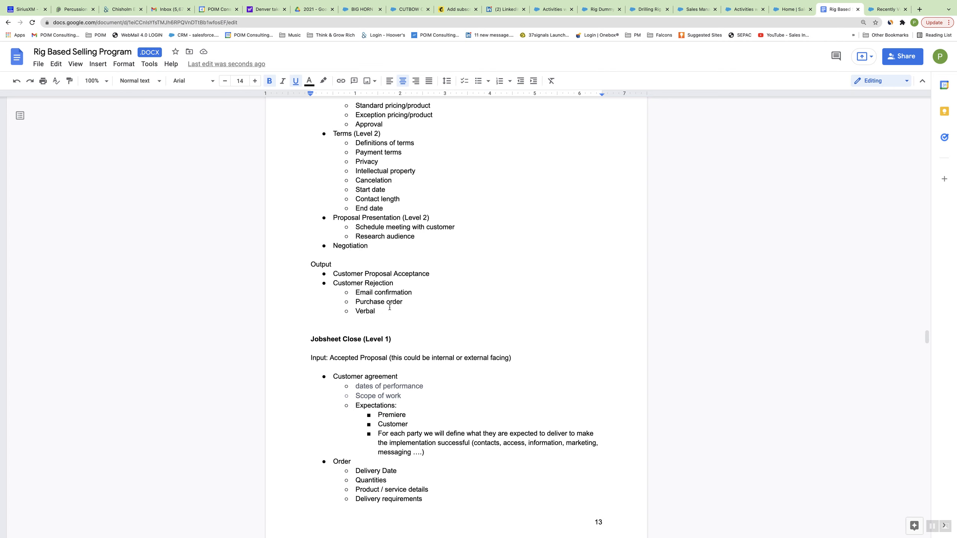
scroll(390, 308, up, 12)
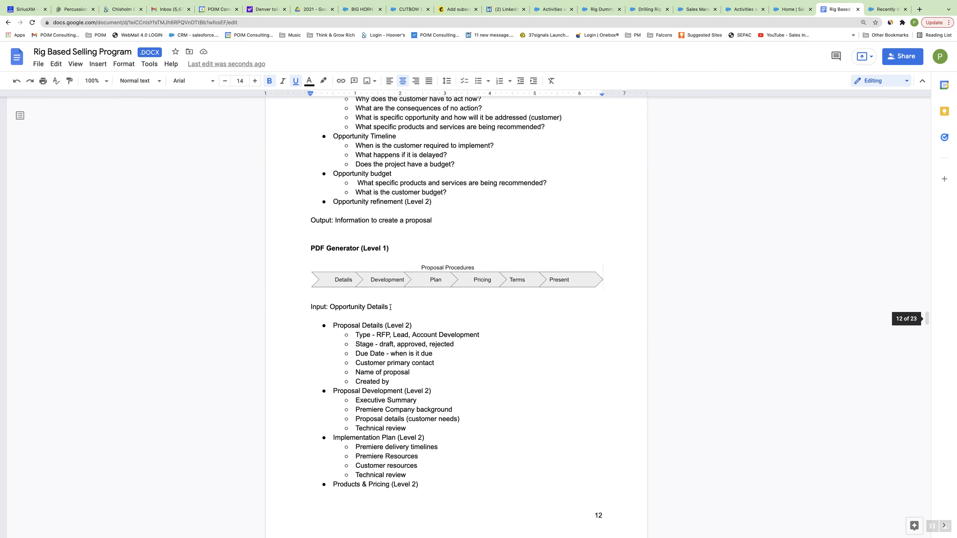
scroll(391, 308, up, 10)
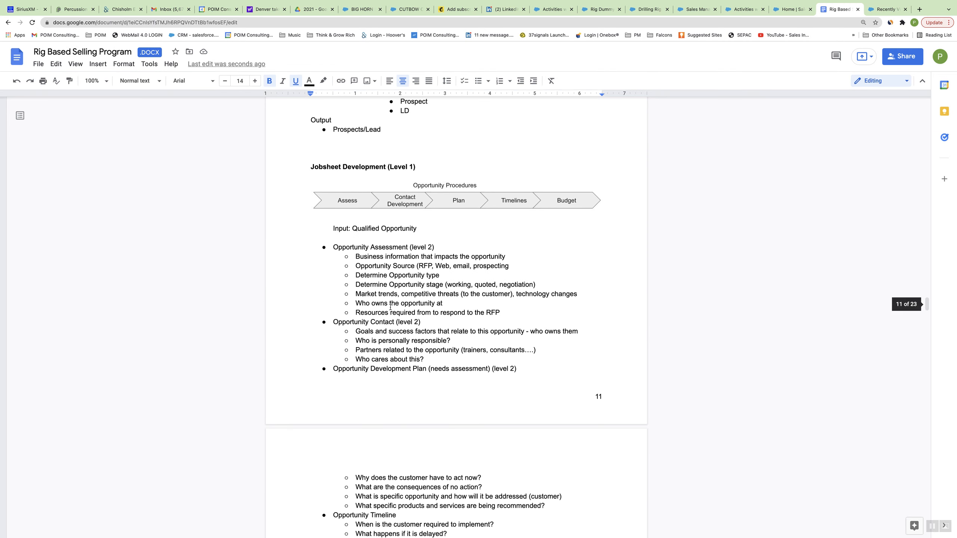
scroll(390, 308, up, 1)
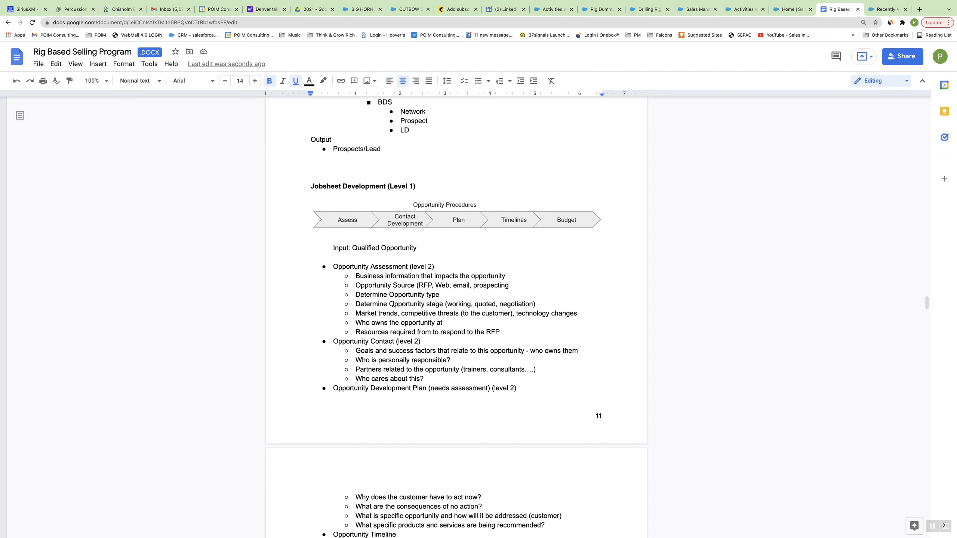
Switch to the Premiere Salesforce job sheets and start a new job sheet of the Casing record type.
mouse_move(893, 11)
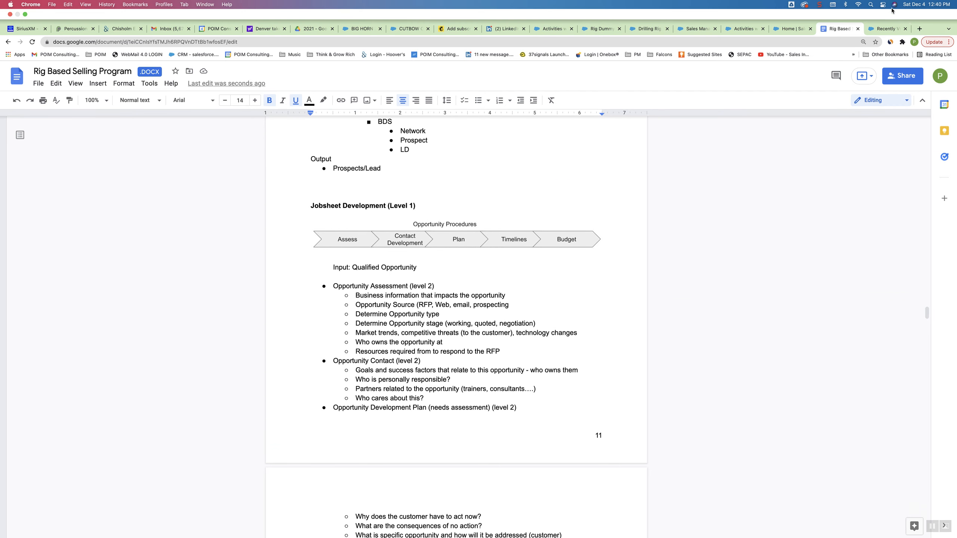
click(886, 28)
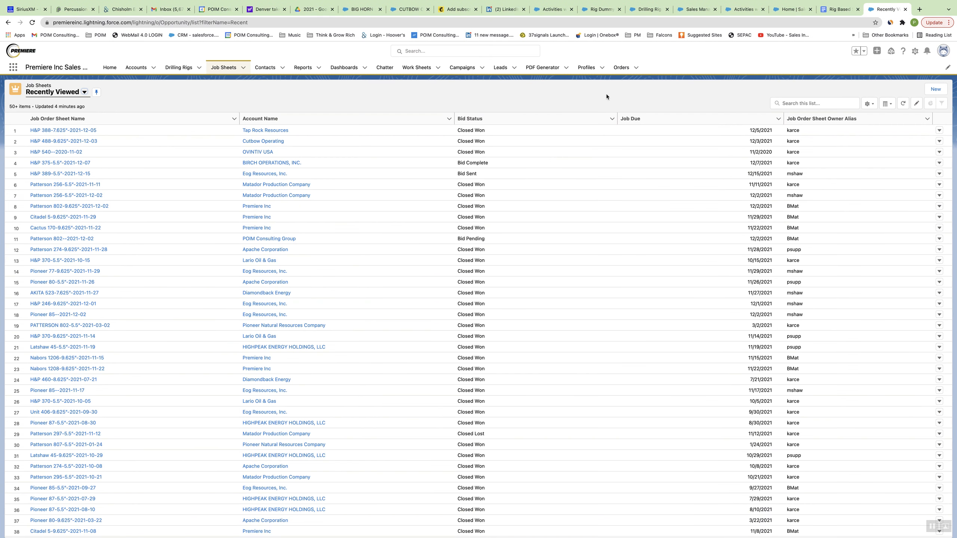
click(244, 71)
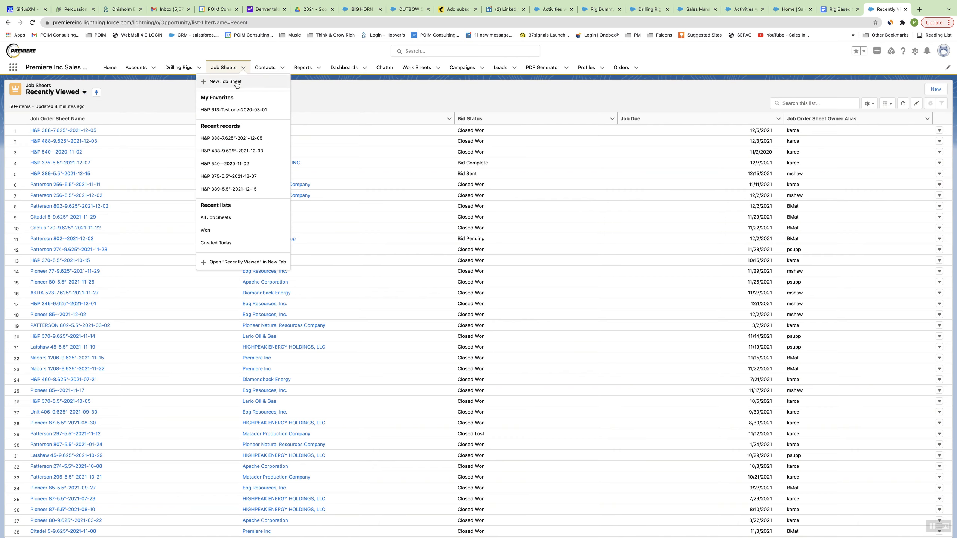
click(236, 84)
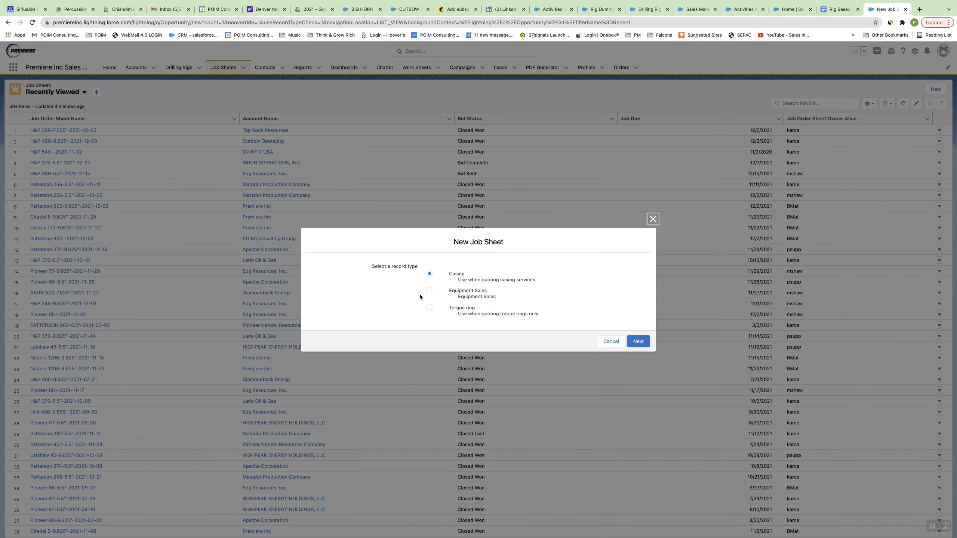
click(643, 341)
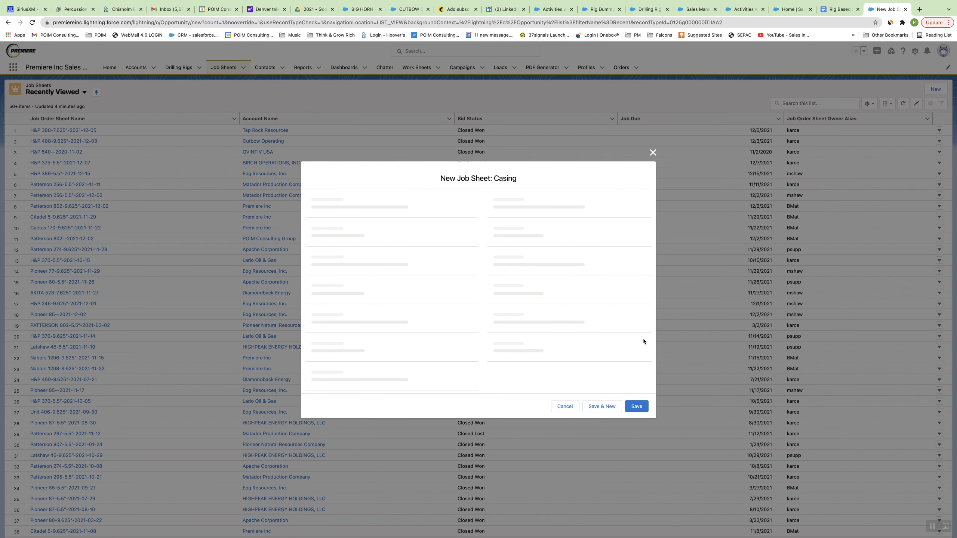
Name the job sheet 1 and set account POIM Consulting Group, drilling rig H&P 488 and bid status Bid Complete.
click(337, 141)
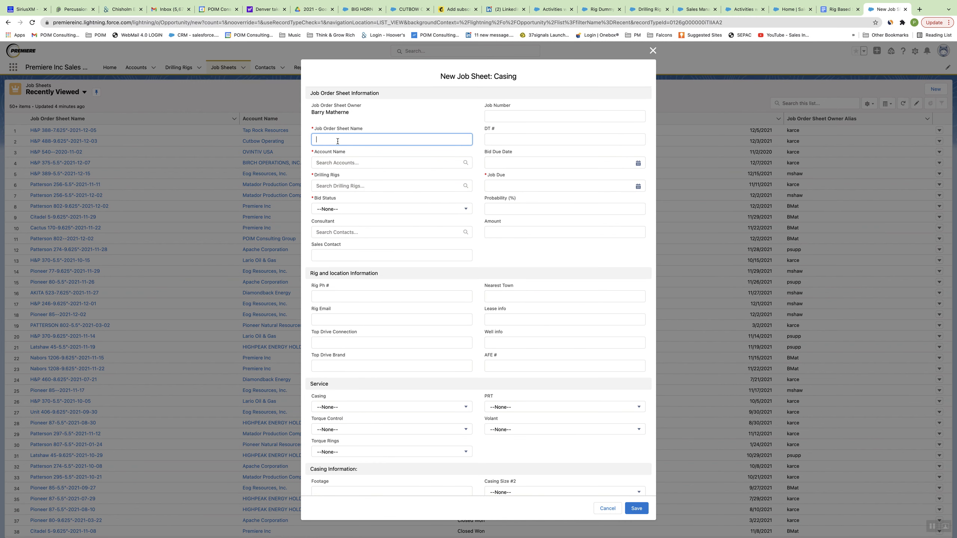
text(1)
click(356, 164)
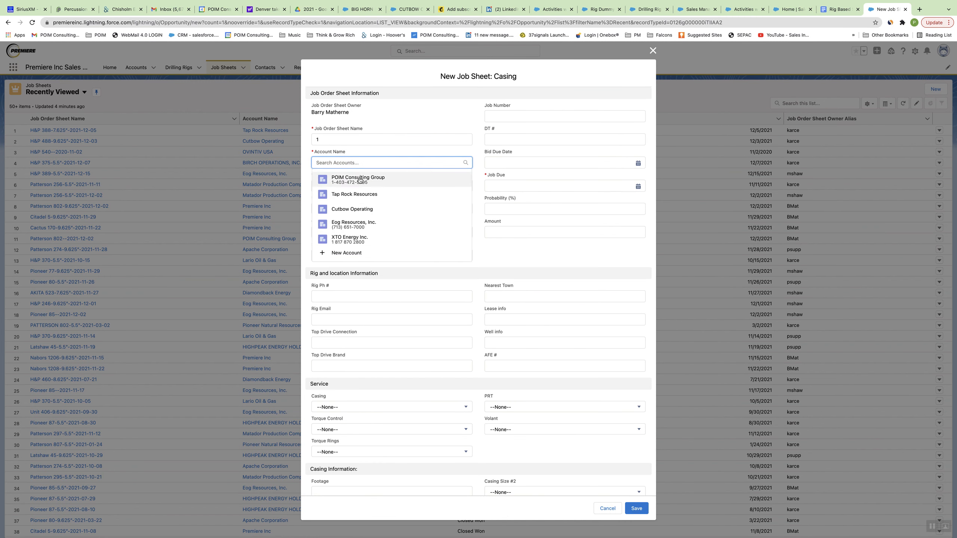
click(359, 180)
key(Tab)
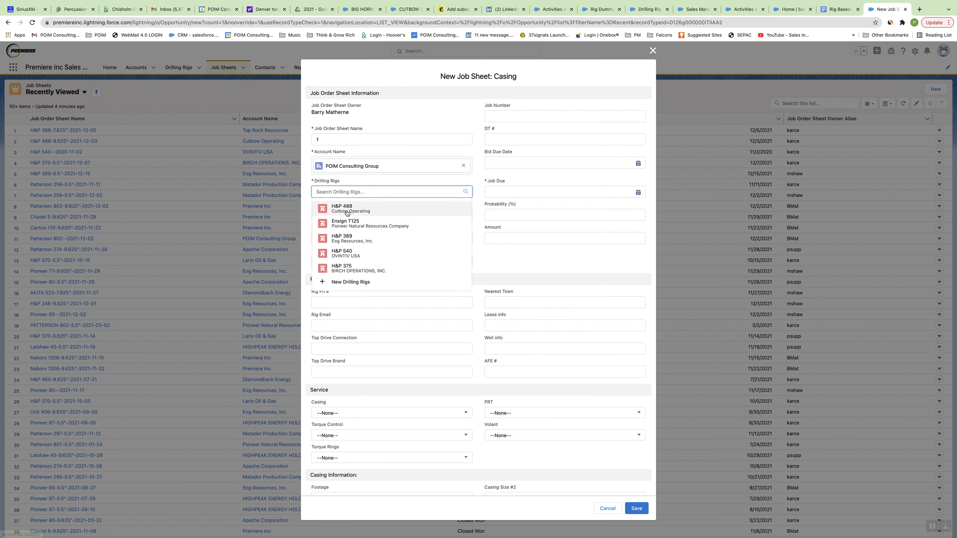
click(346, 213)
click(389, 221)
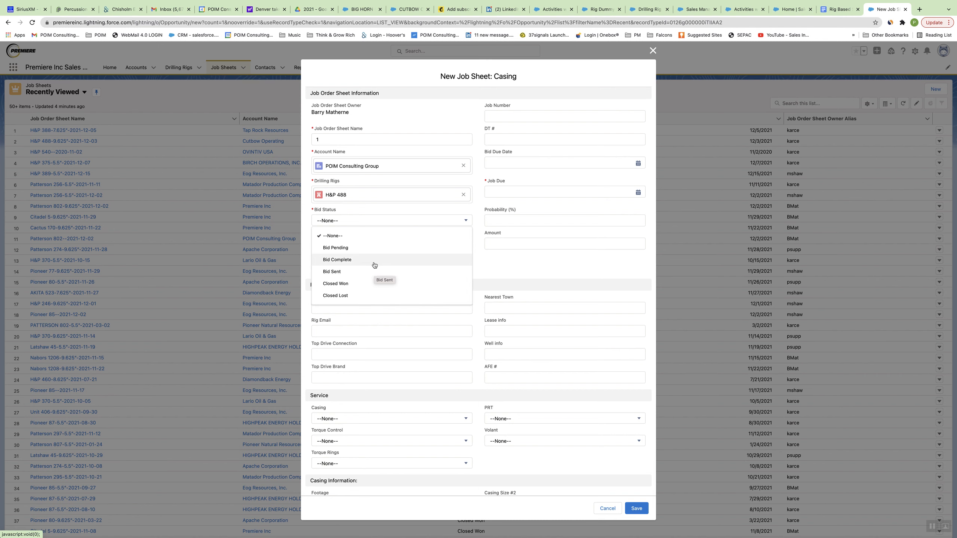
click(374, 261)
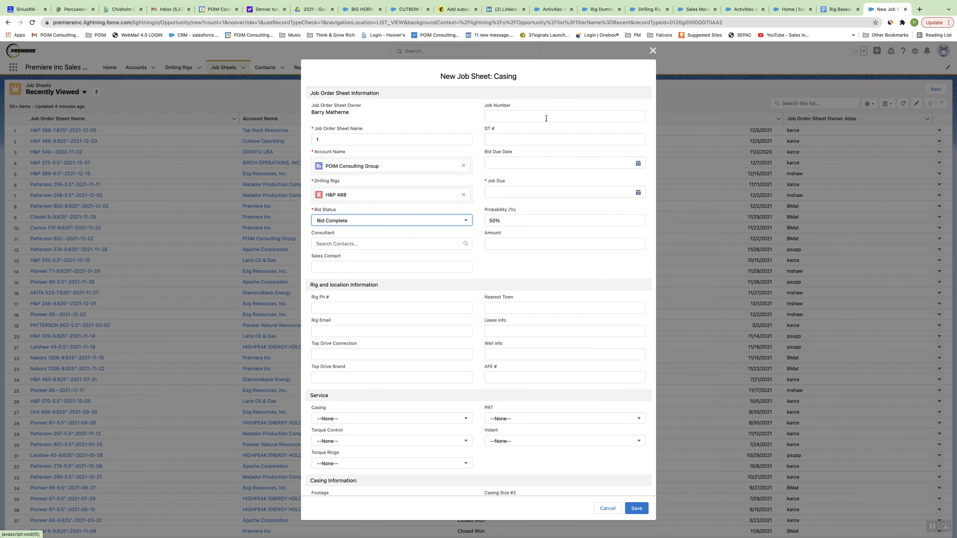
Set the job due date to 12/4/2021, save the job sheet and close the product selection without adding any products.
scroll(536, 315, down, 5)
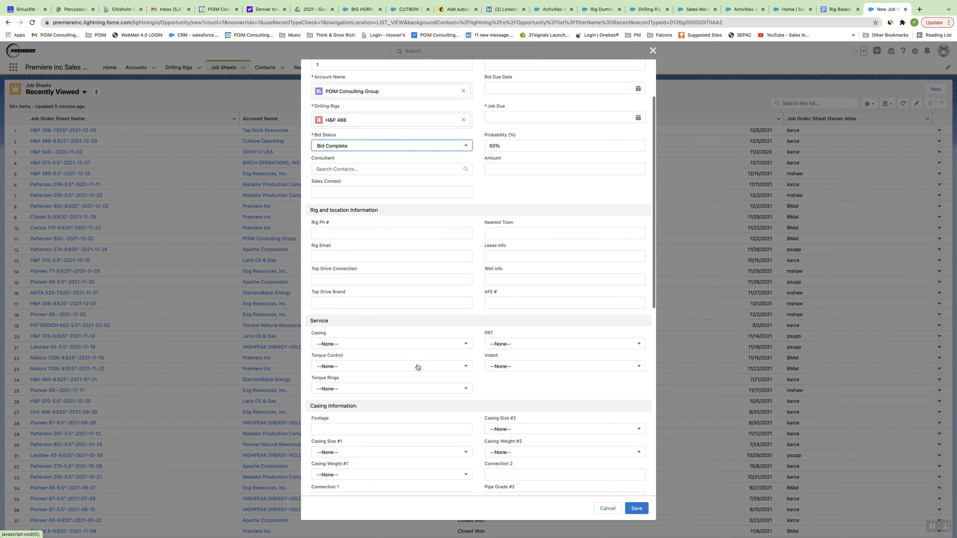
scroll(416, 364, down, 5)
scroll(417, 366, up, 10)
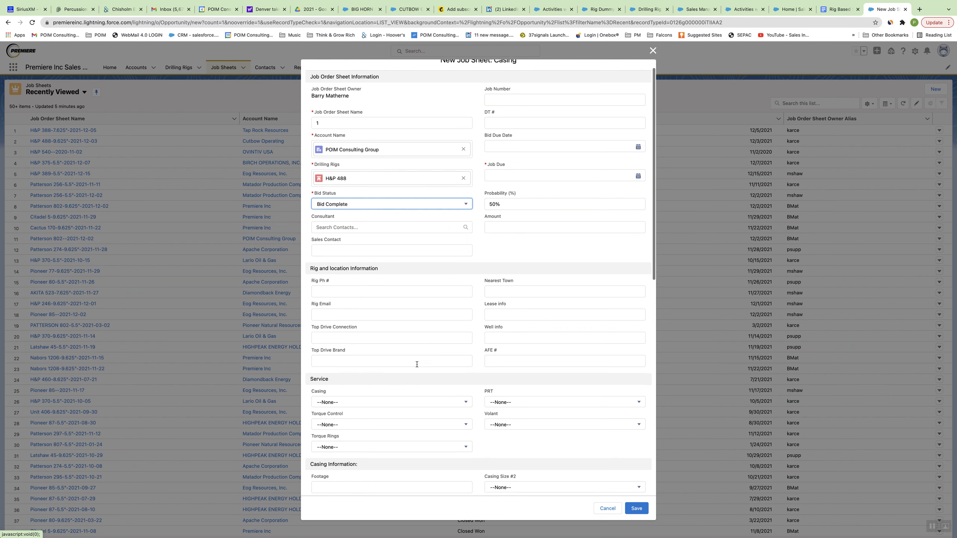
click(638, 192)
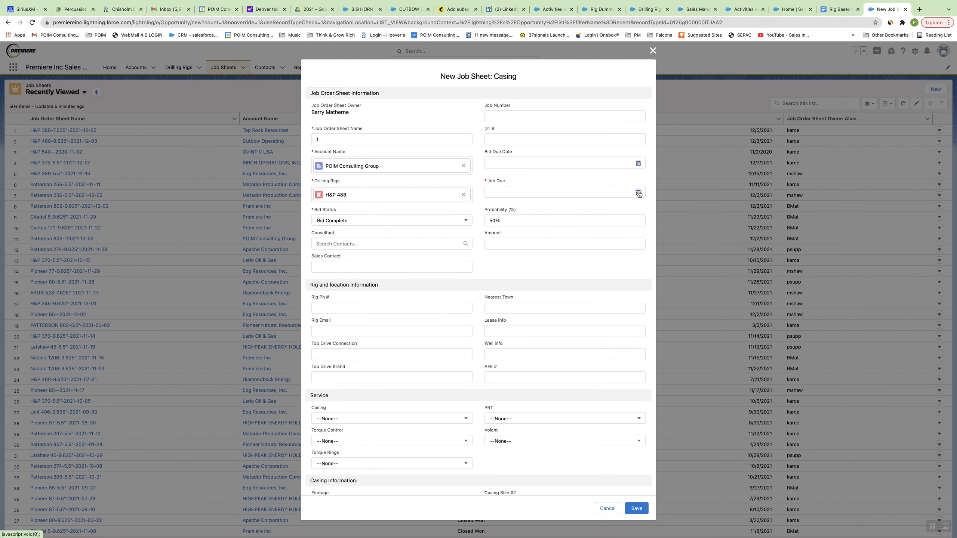
click(582, 230)
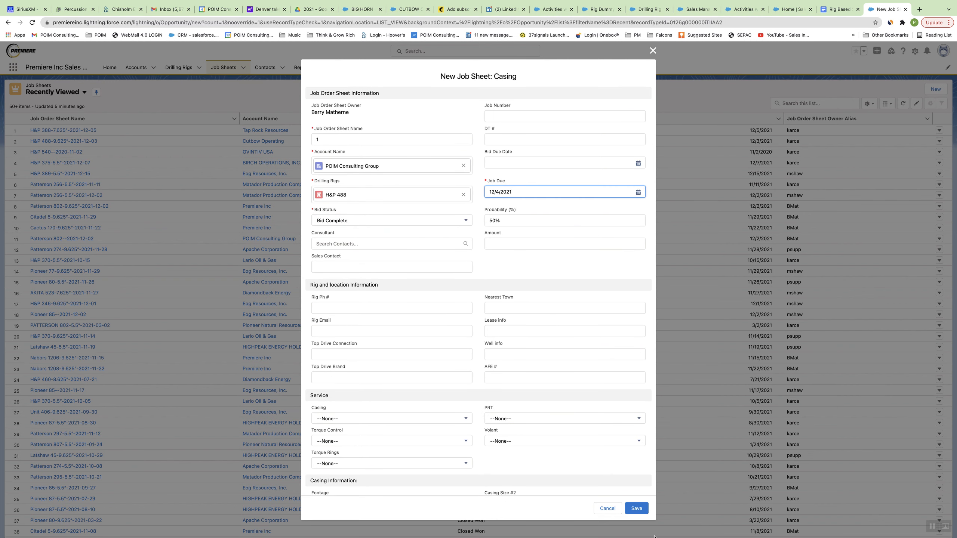
click(642, 508)
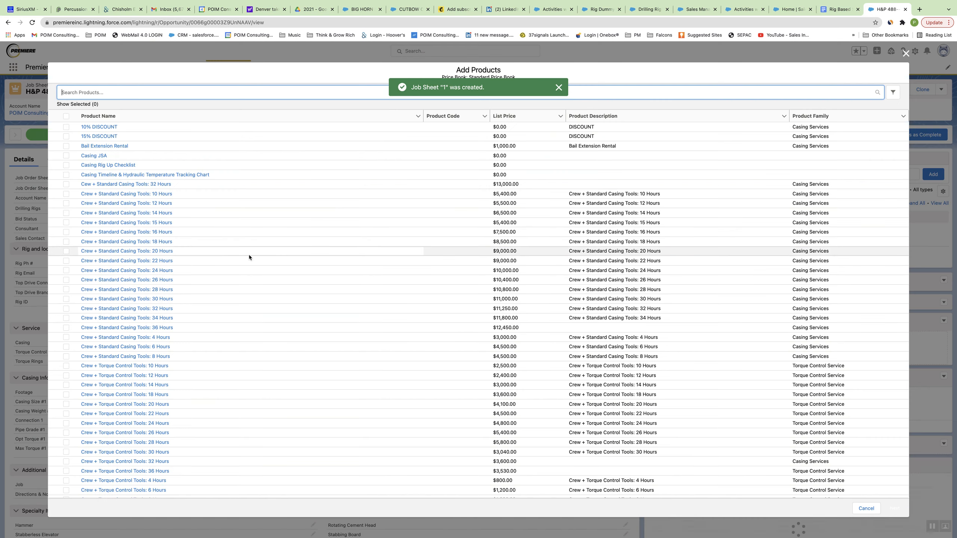
click(905, 54)
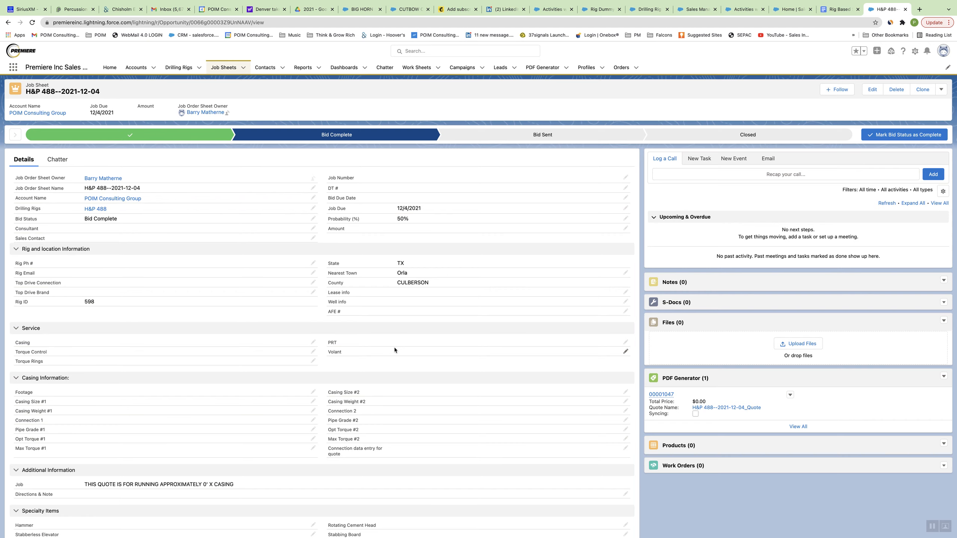
Review the saved job sheet's details, and the PDF Generator section in the Rig Based Selling Program document.
scroll(372, 429, down, 5)
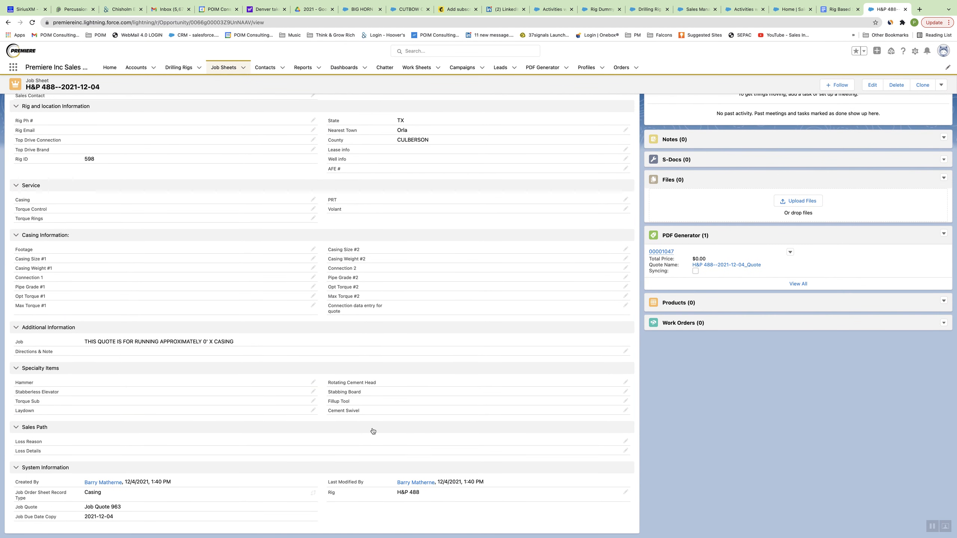
scroll(373, 431, up, 5)
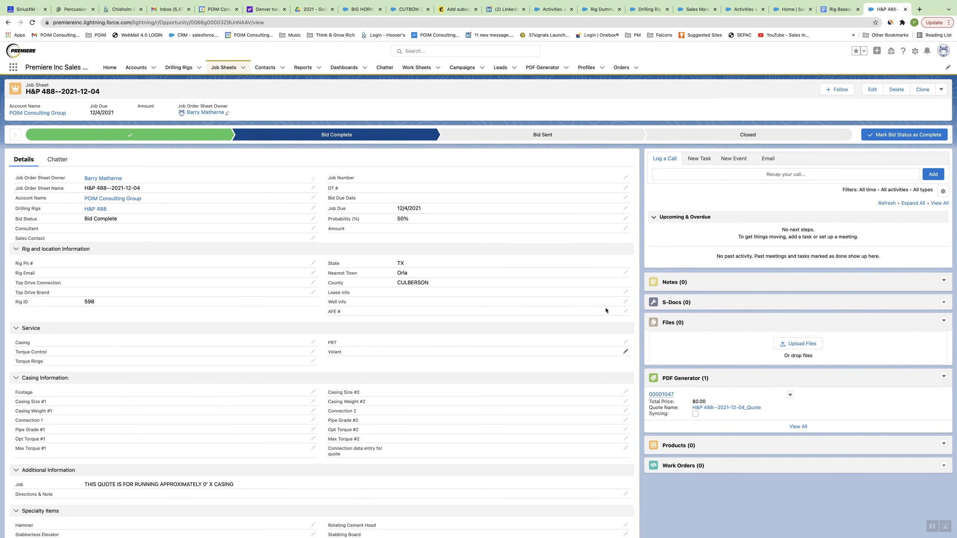
click(844, 8)
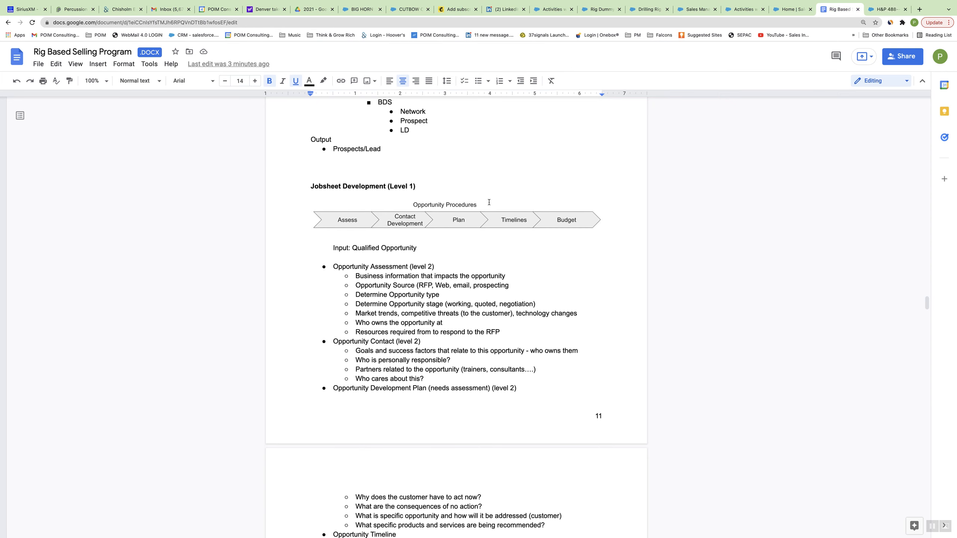
scroll(333, 213, down, 10)
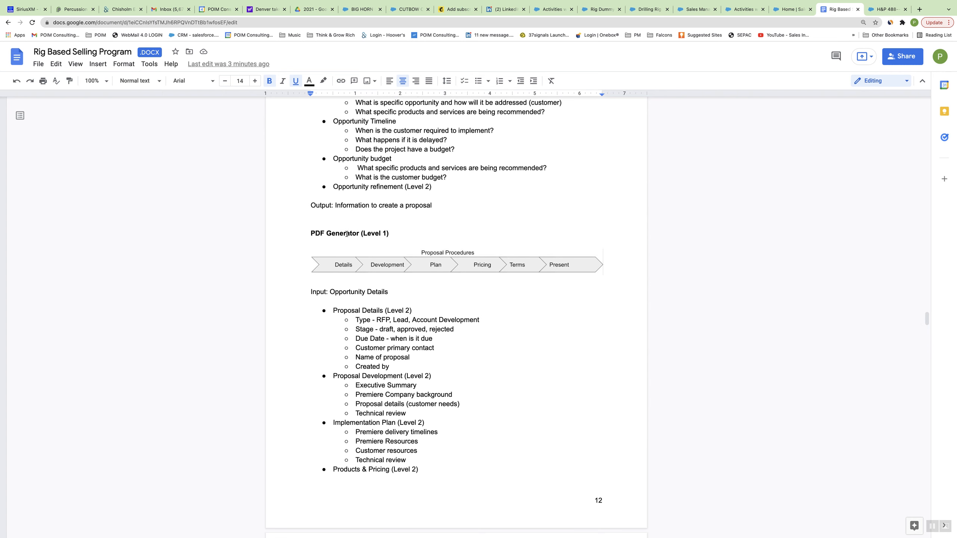
Return to the Salesforce job sheet, open its linked H&P 488 quote and review the quote's details.
key(ctrl+Tab)
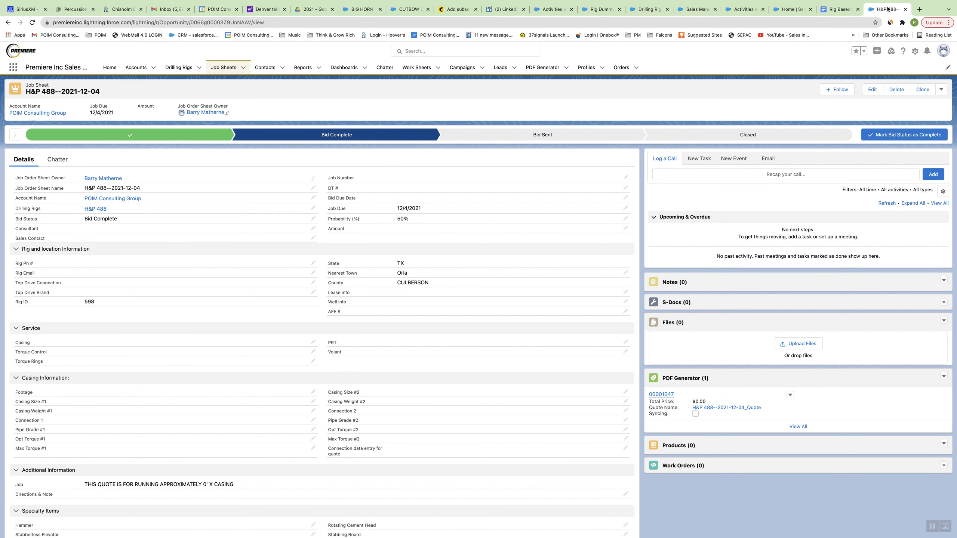
click(666, 399)
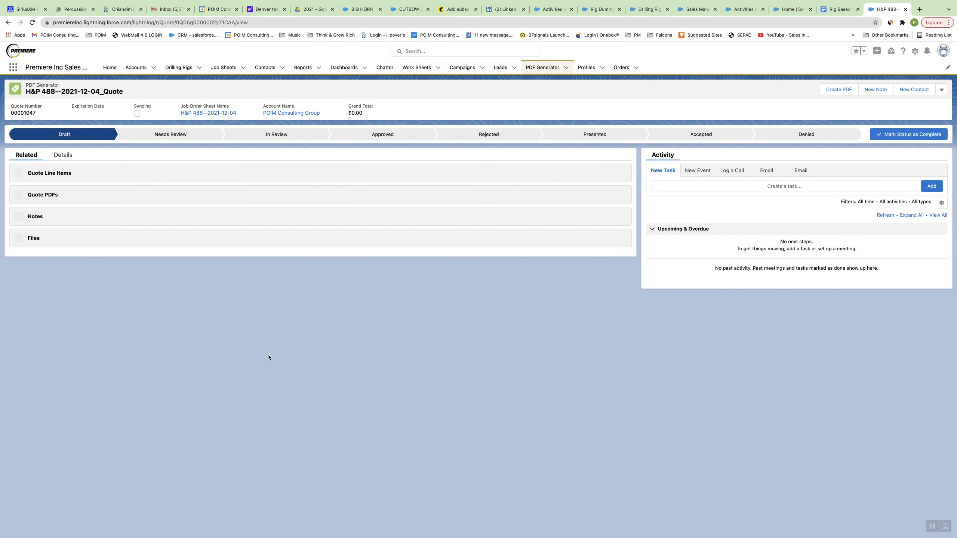
click(63, 155)
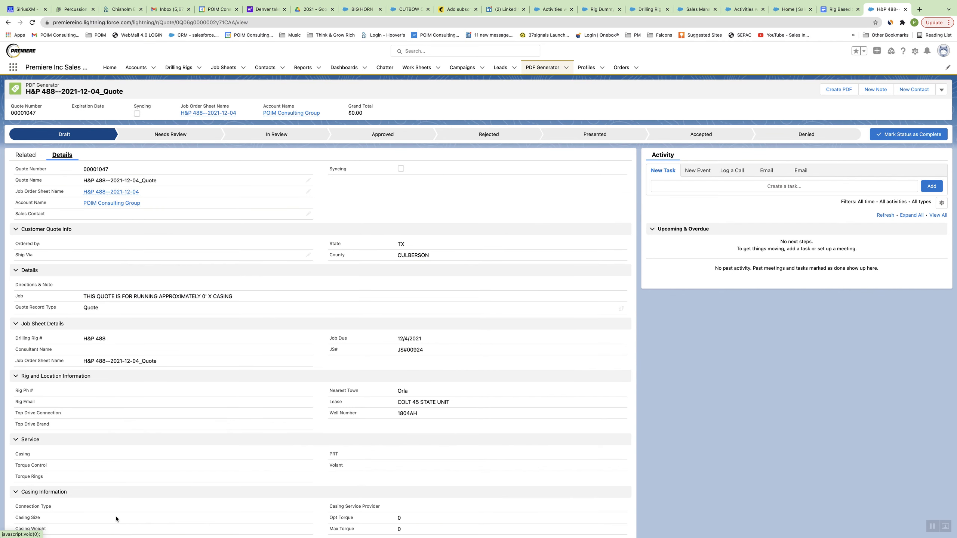
scroll(116, 518, down, 4)
Add the product Crew + Standard Casing Tools: 14 Hours to the quote with quantity 1 and save the line item.
click(25, 155)
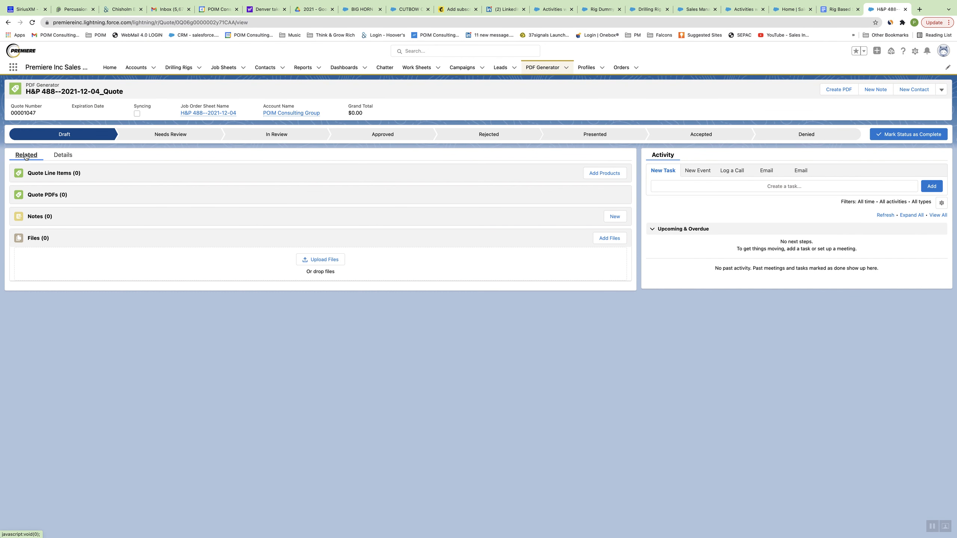
click(604, 173)
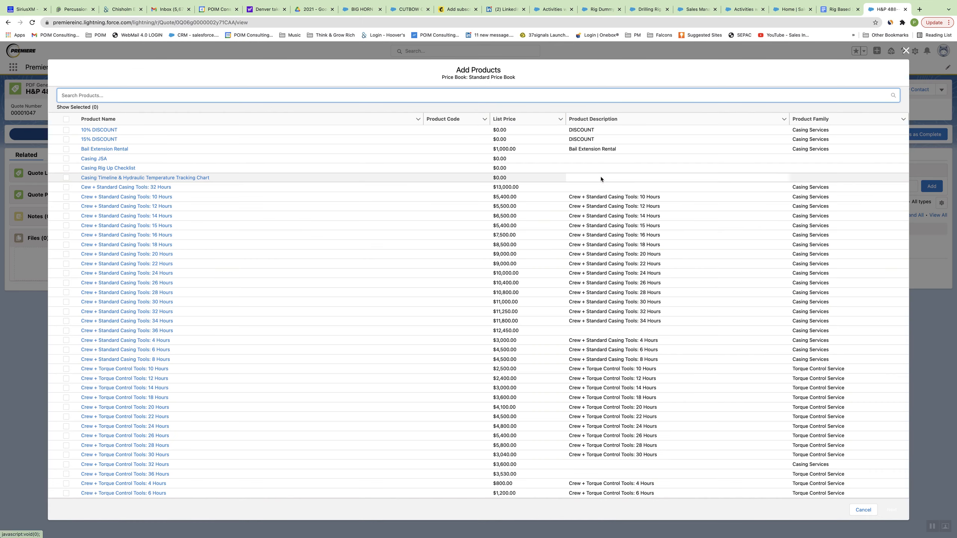
click(68, 216)
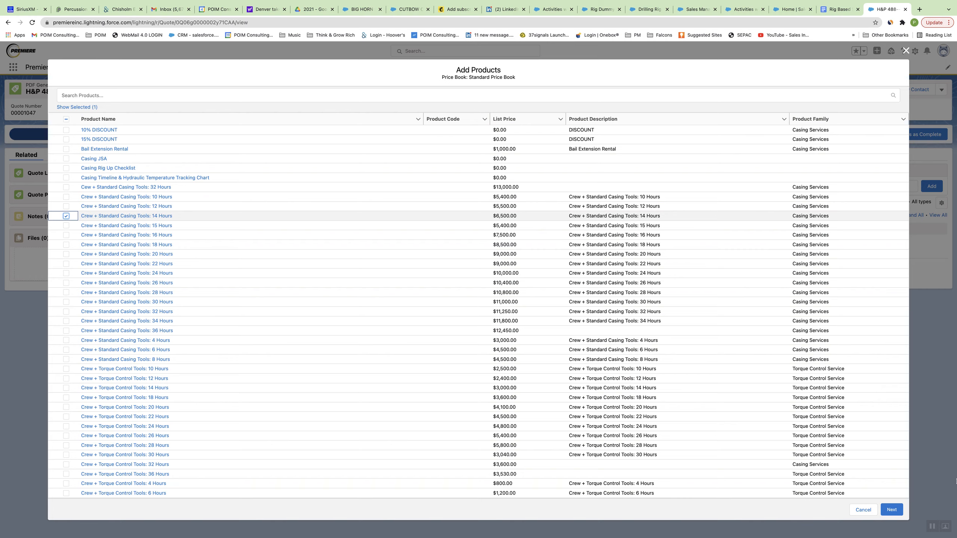
click(891, 509)
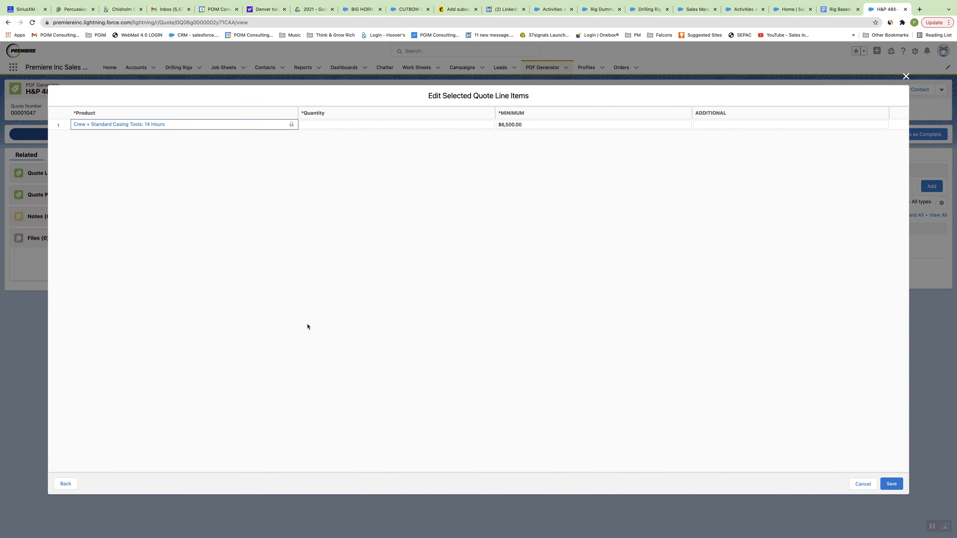
click(347, 125)
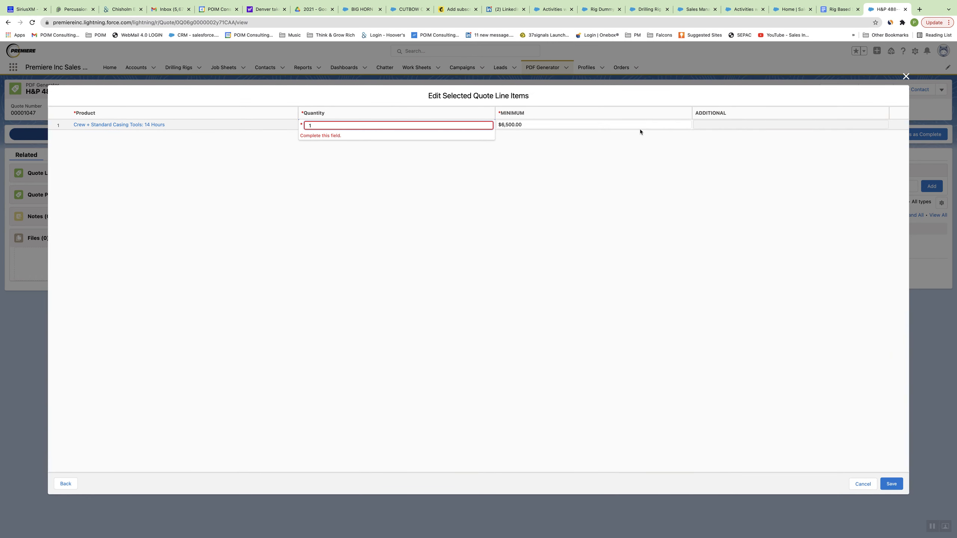
click(741, 125)
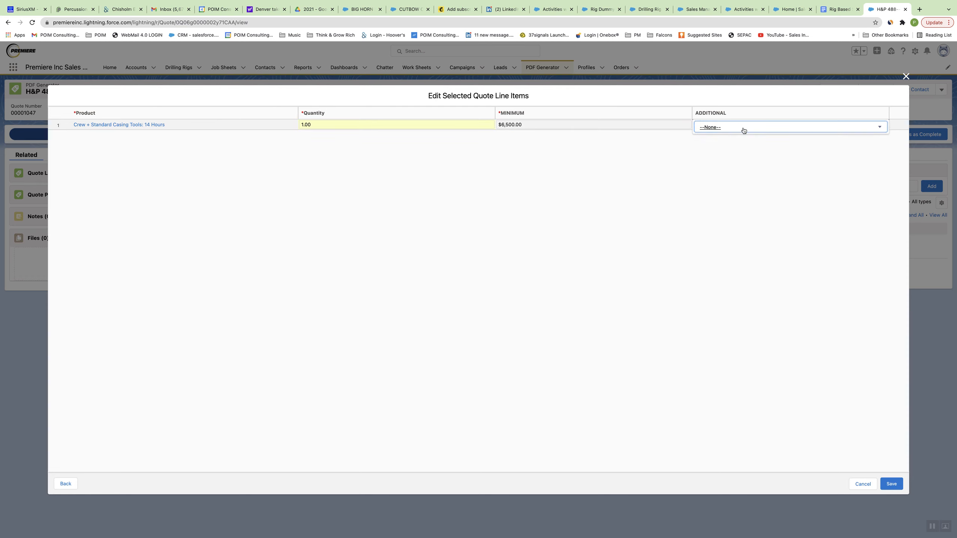
click(892, 484)
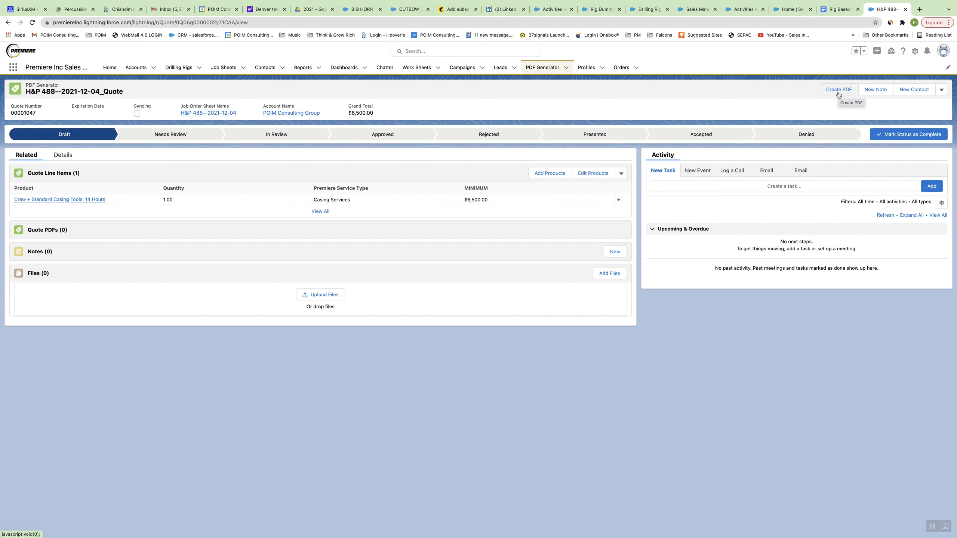
Start syncing the quote with its job sheet and confirm replacing the product line items.
click(942, 90)
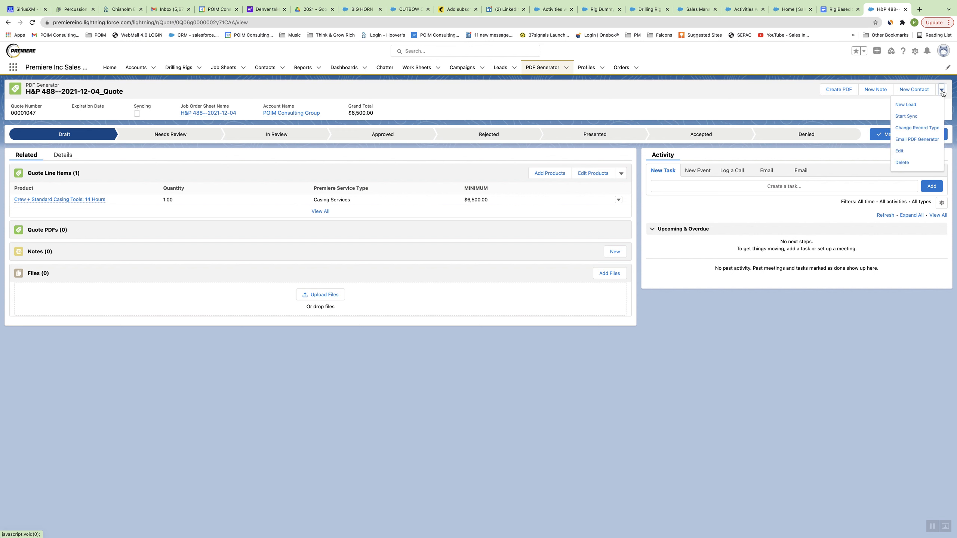
click(917, 116)
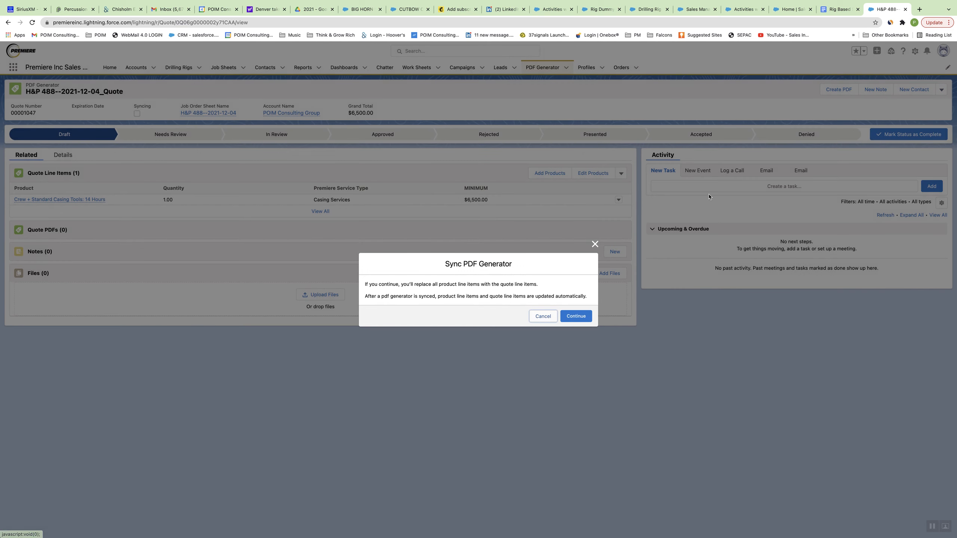
click(583, 316)
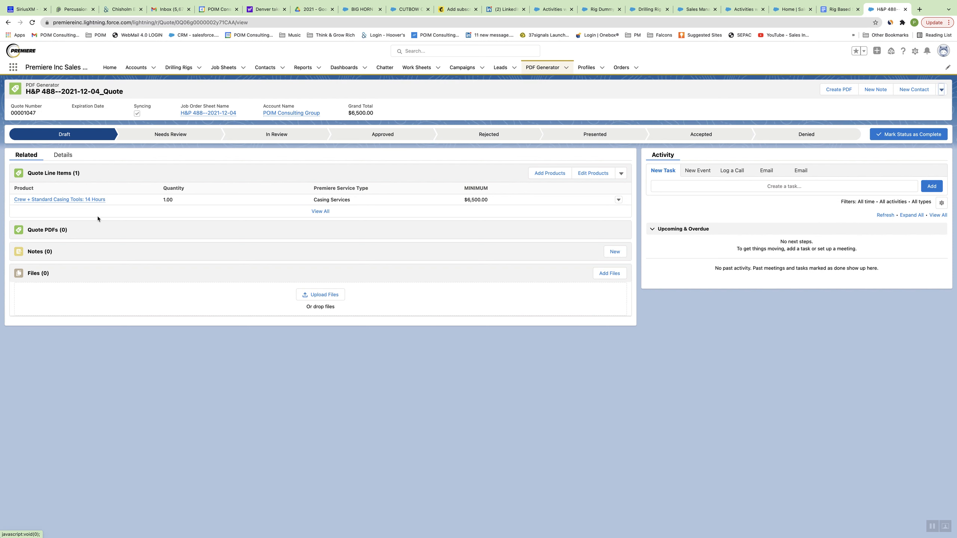
Review the casing tools line item's details, return to its quote and open the linked H&P 488 job sheet.
click(94, 200)
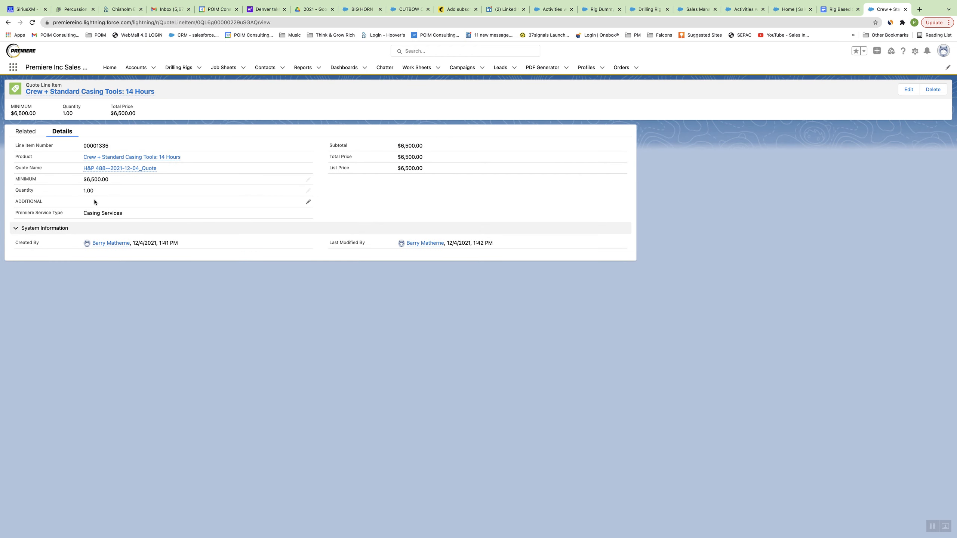
click(145, 169)
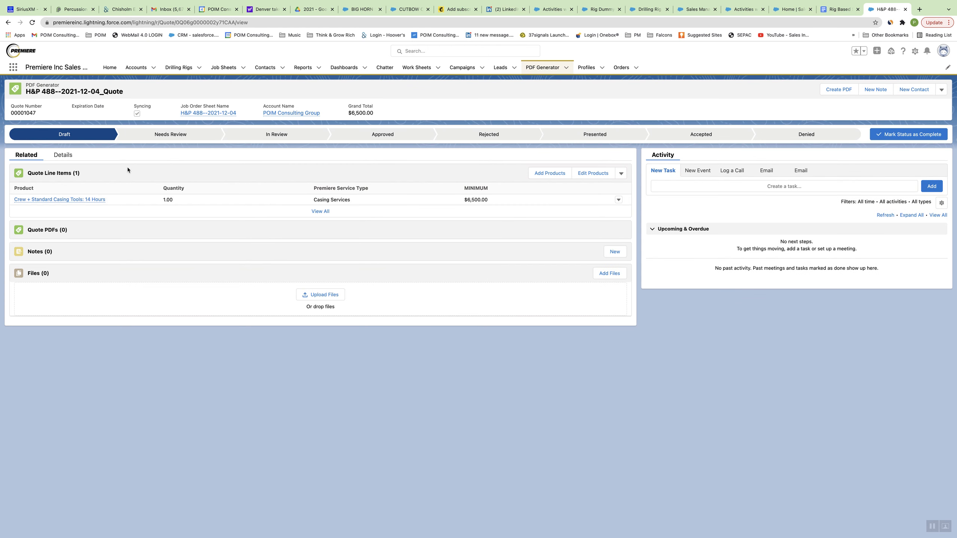
click(213, 114)
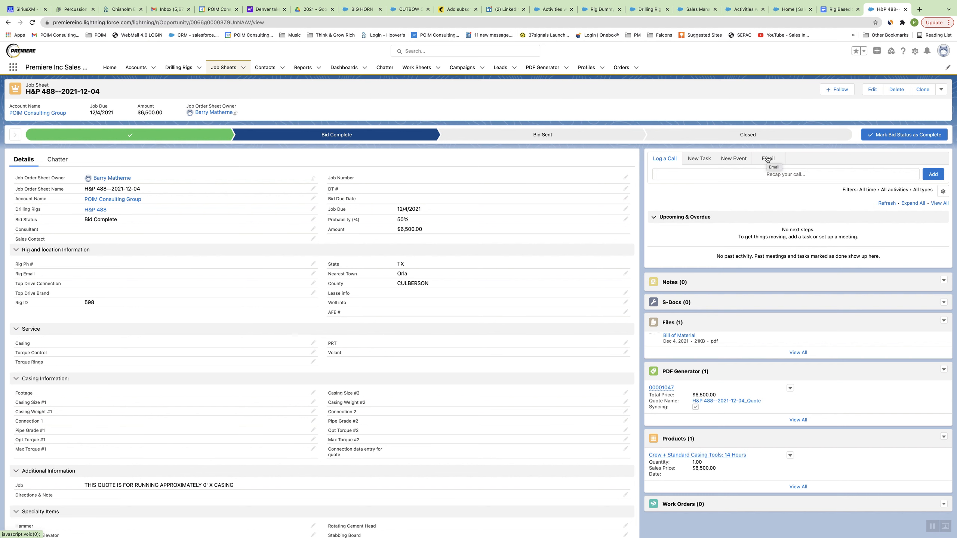
Select the job sheet's Closed stage and review the Jobsheet Close section in the Rig Based Selling Program document.
click(745, 136)
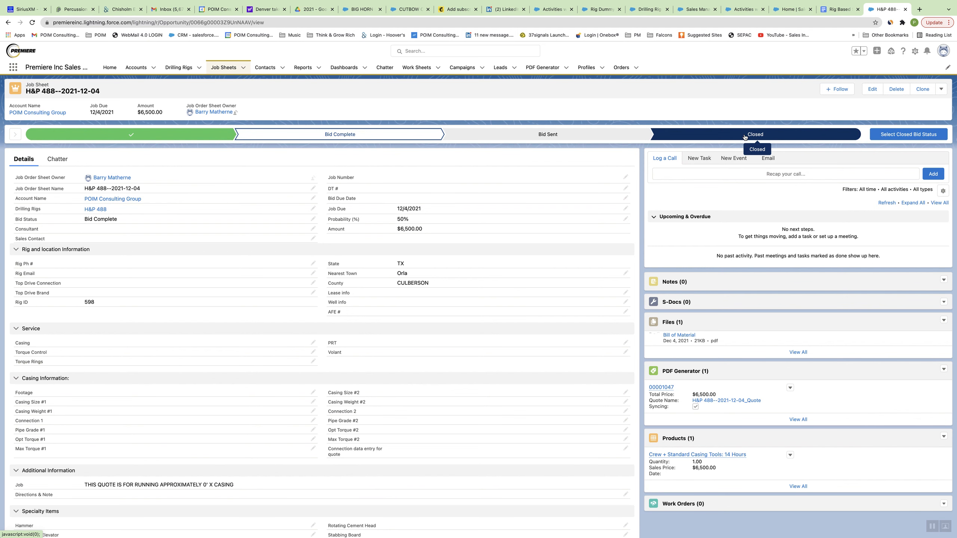
click(831, 12)
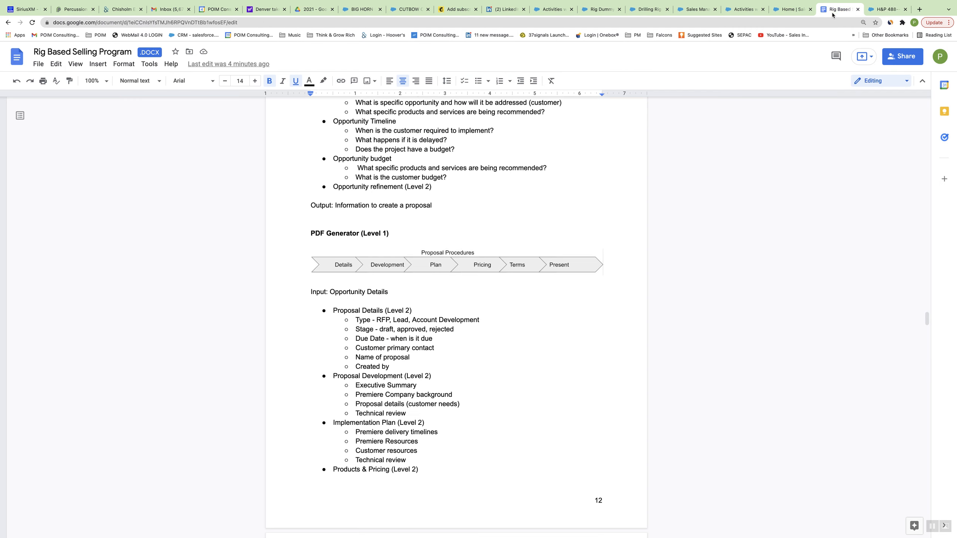
scroll(435, 292, down, 1)
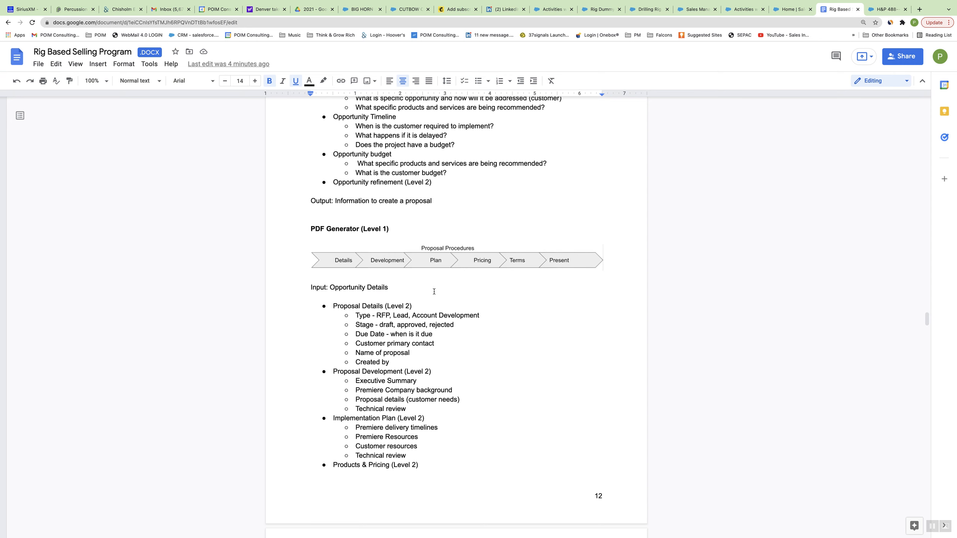
scroll(434, 291, down, 14)
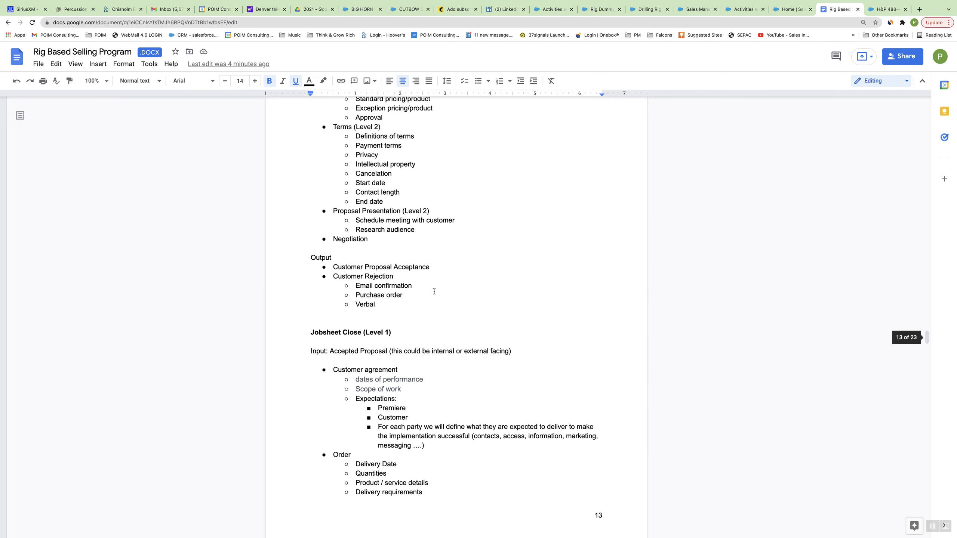
scroll(425, 287, down, 1)
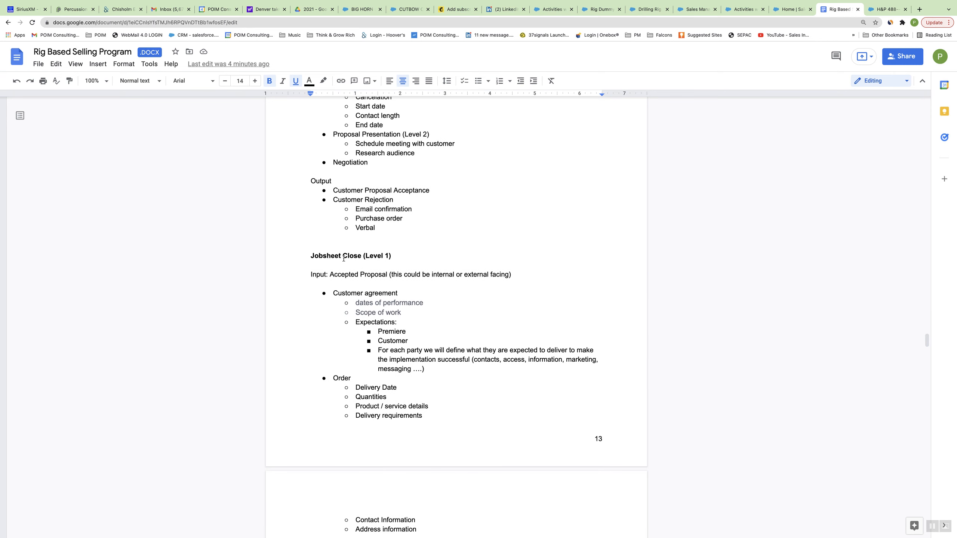
Return to the Salesforce job sheet and close it with the bid status Closed Won.
click(880, 11)
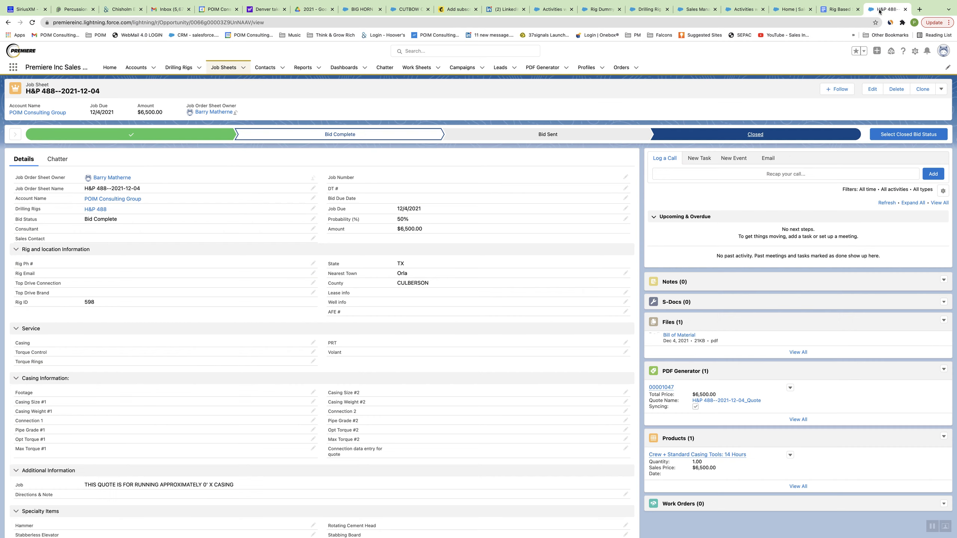
click(908, 135)
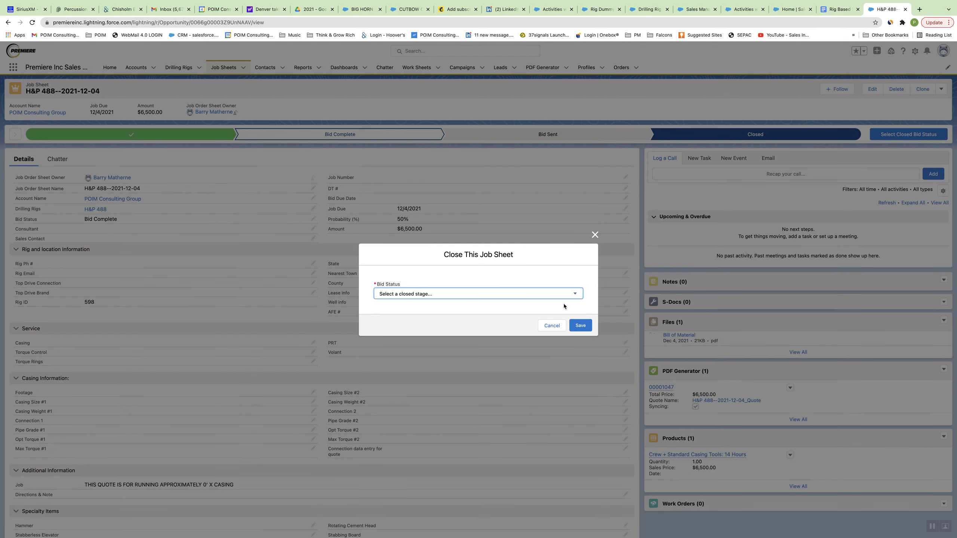
click(558, 294)
click(520, 301)
click(580, 325)
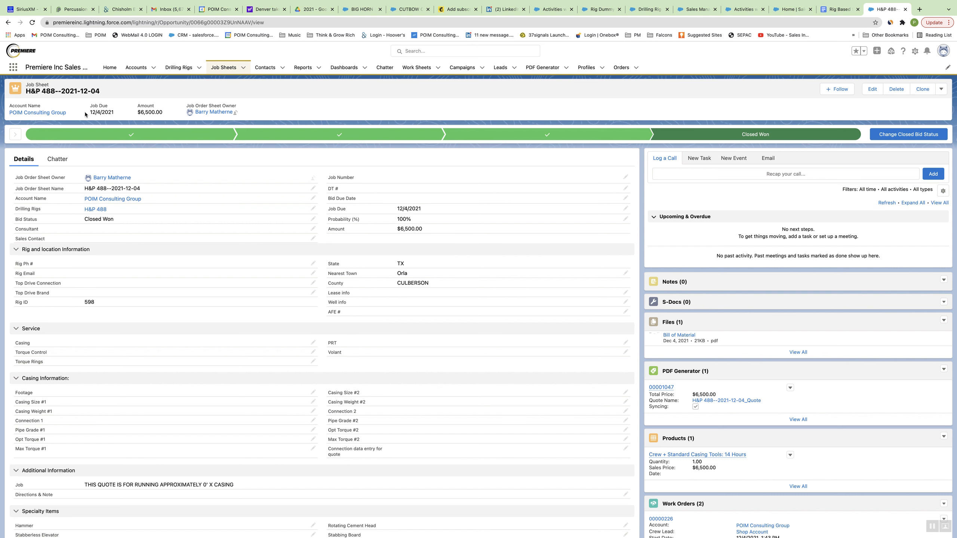
Search for misc among the products to add to the job sheet and select the Misc product for editing.
scroll(317, 297, down, 3)
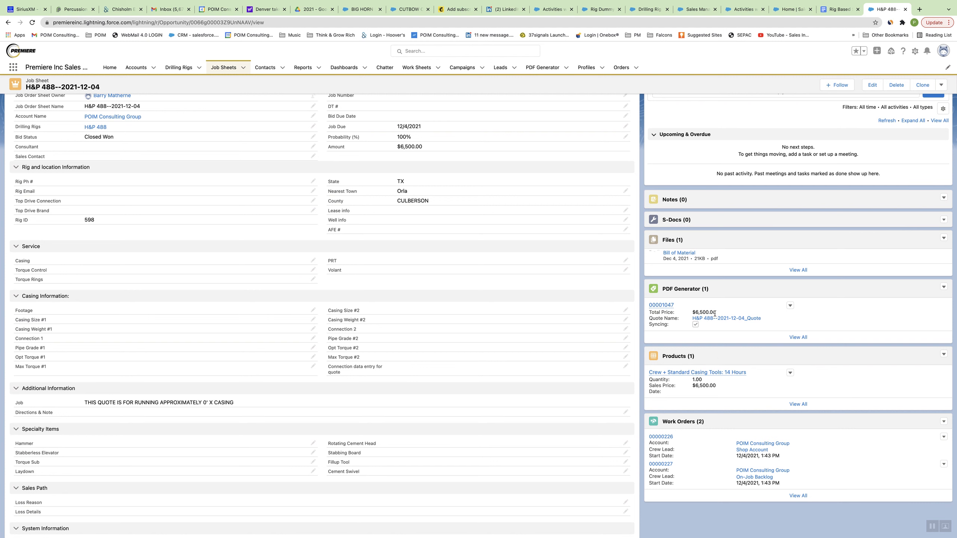
click(944, 355)
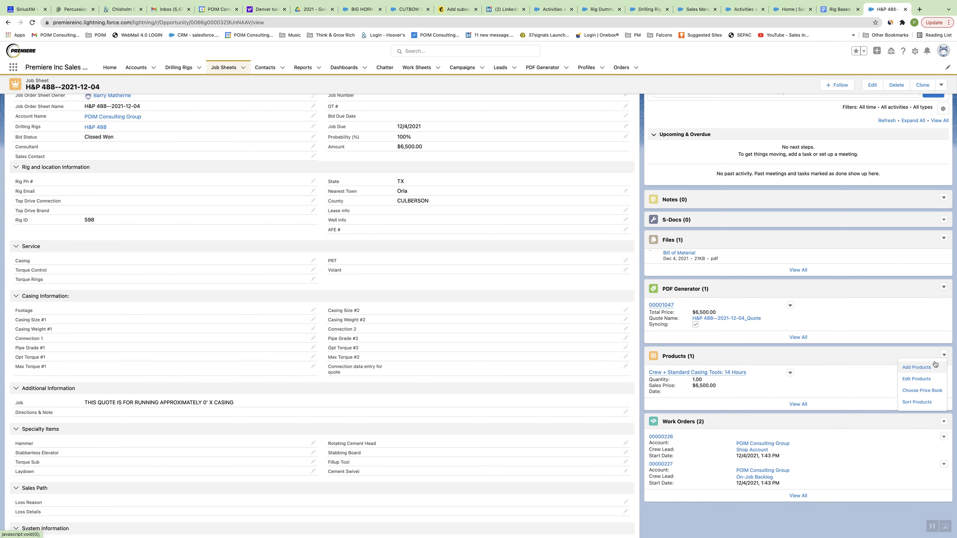
click(925, 368)
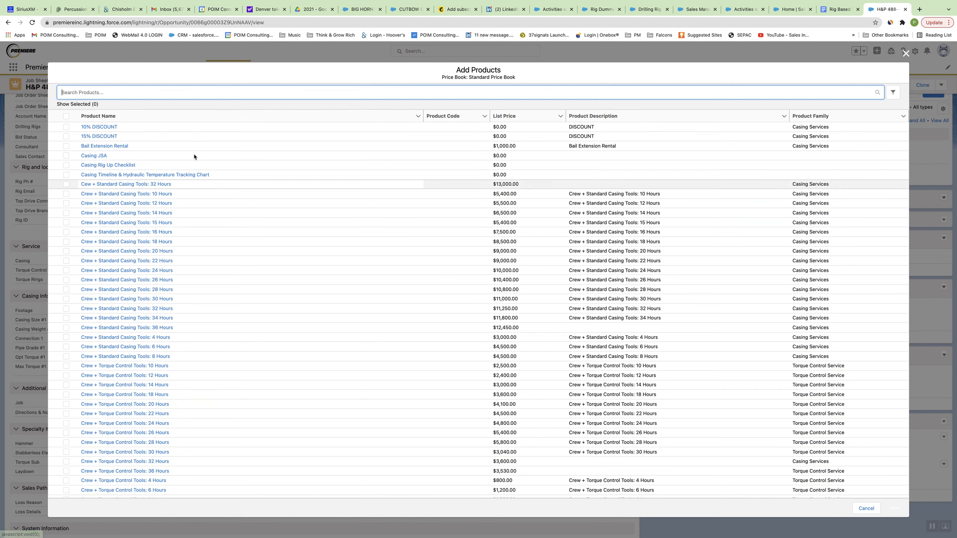
text(misc)
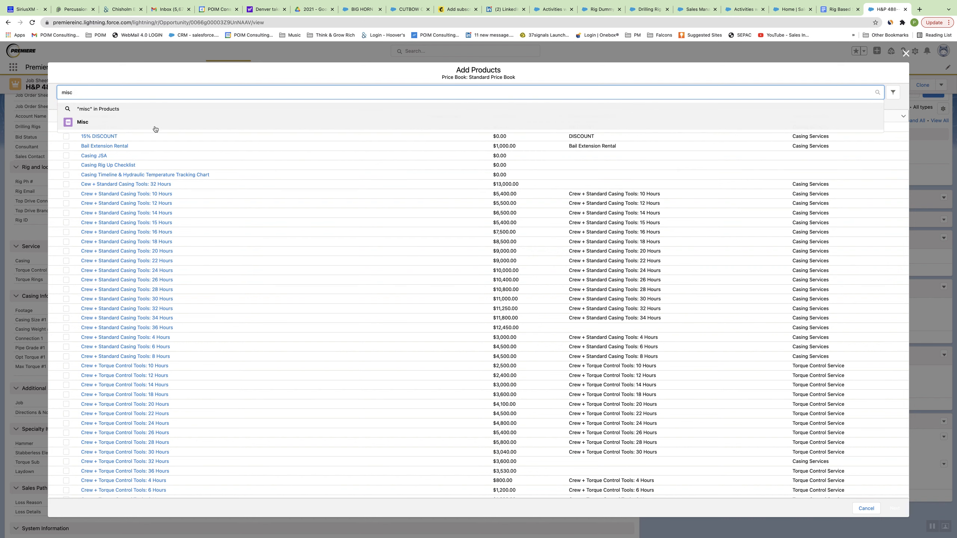
click(94, 123)
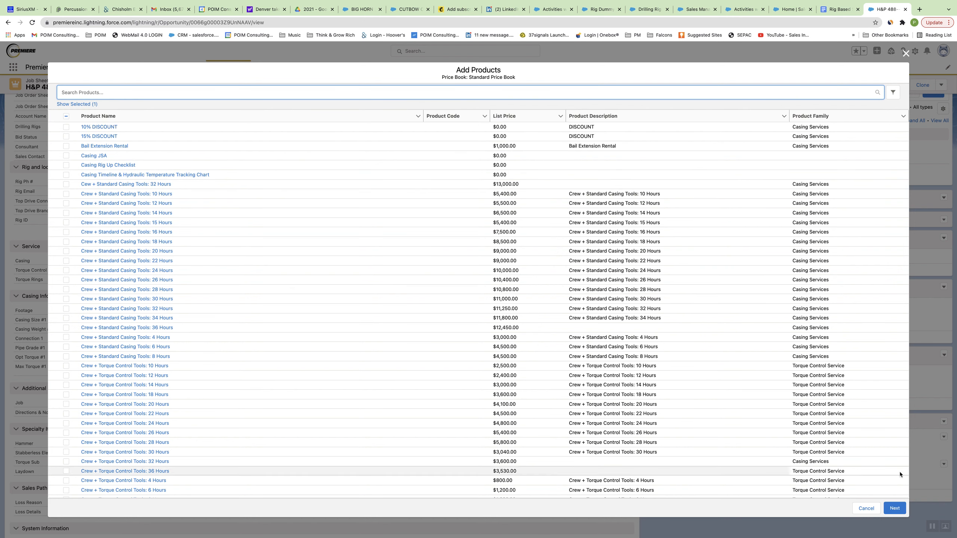
click(894, 508)
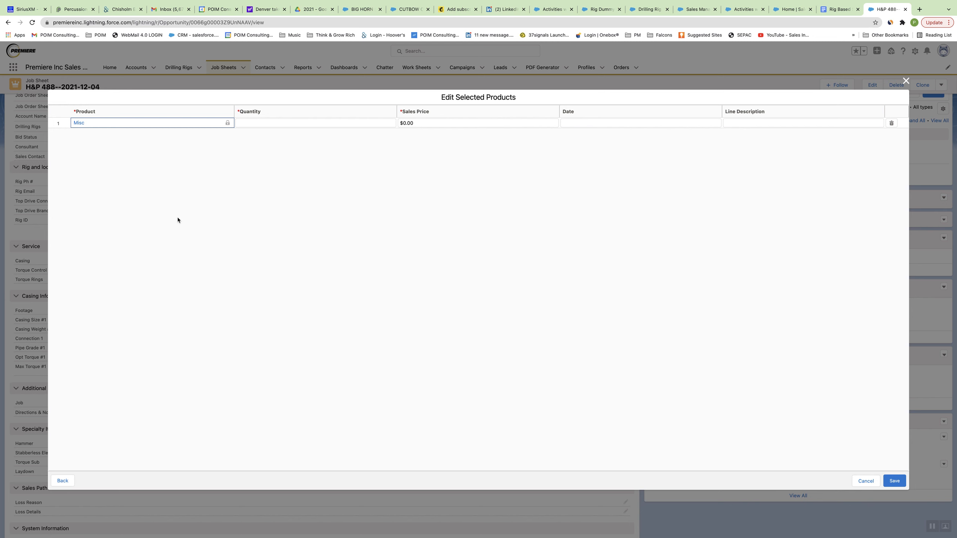
Set the Misc product's quantity to 1 and sales price to 1000, and save it to the job sheet.
click(250, 122)
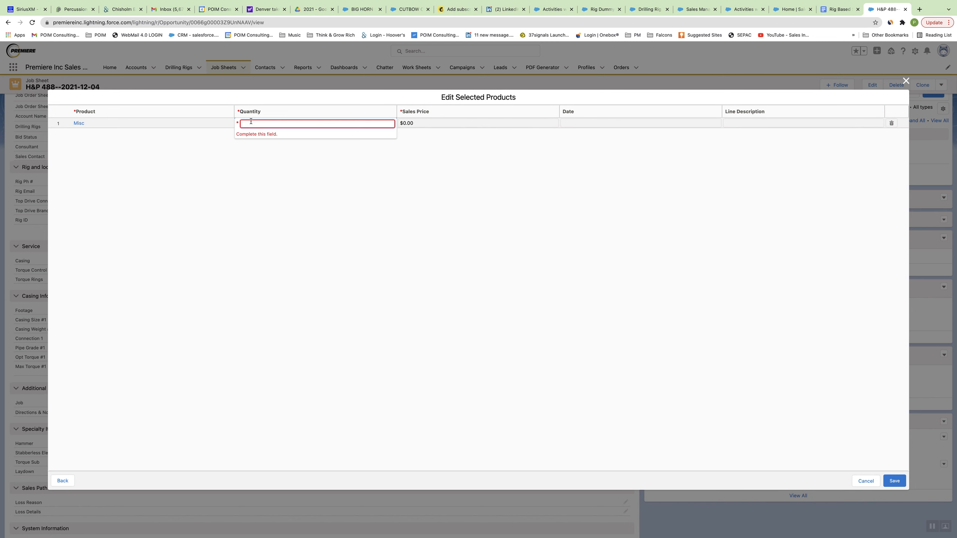
text(1)
click(406, 124)
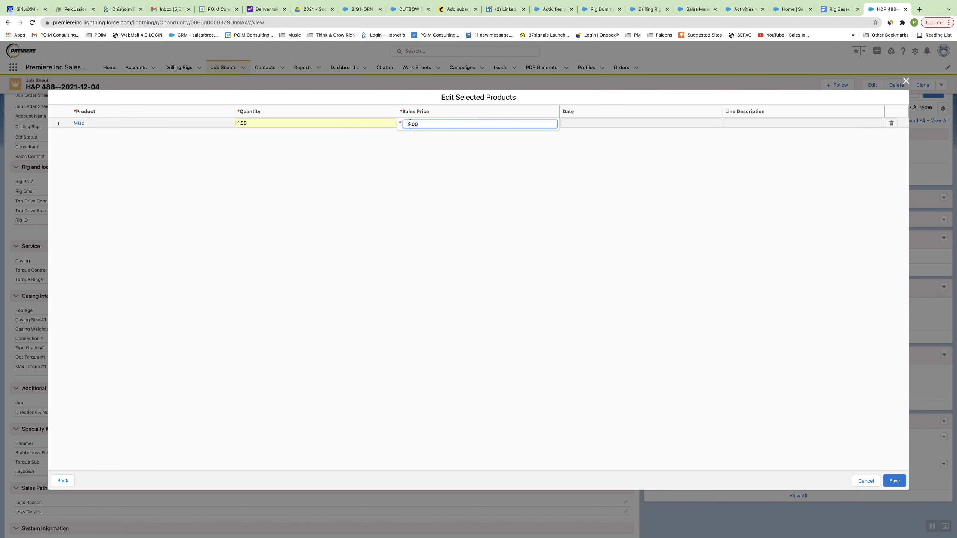
text(1000)
click(896, 482)
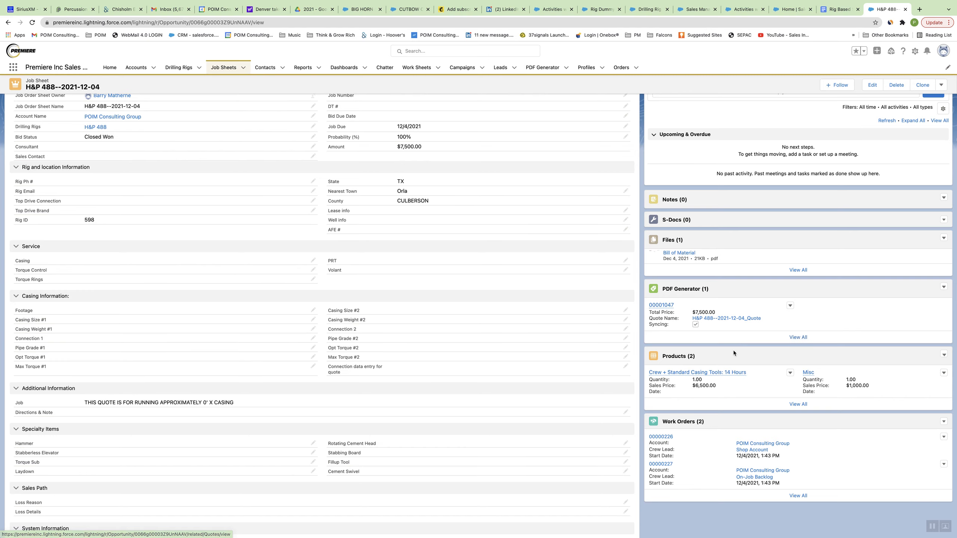
scroll(733, 350, up, 2)
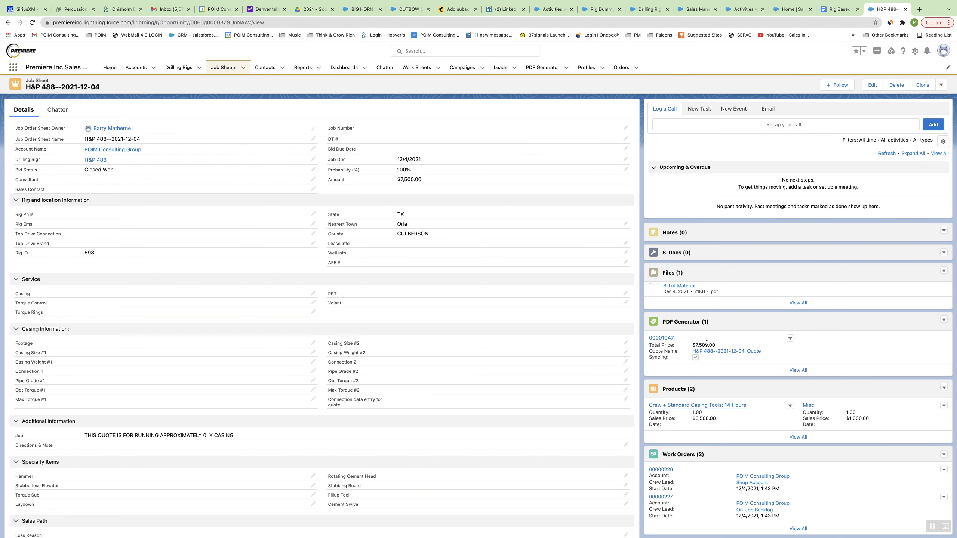
scroll(706, 343, up, 2)
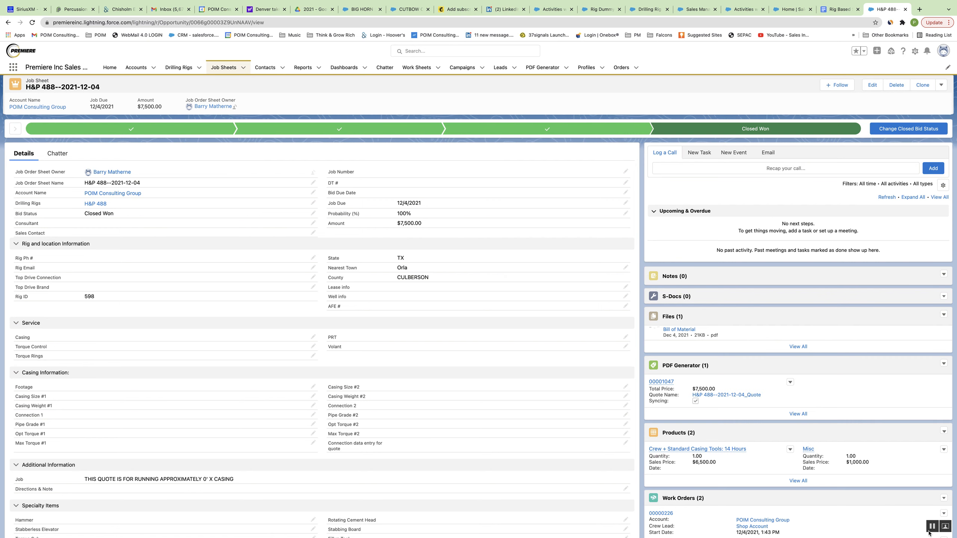
mouse_move(793, 3)
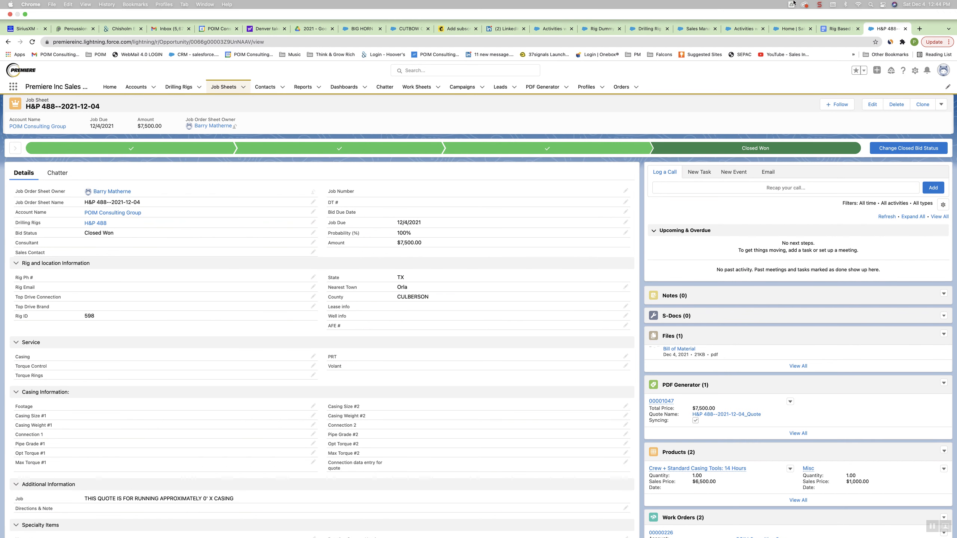
click(820, 7)
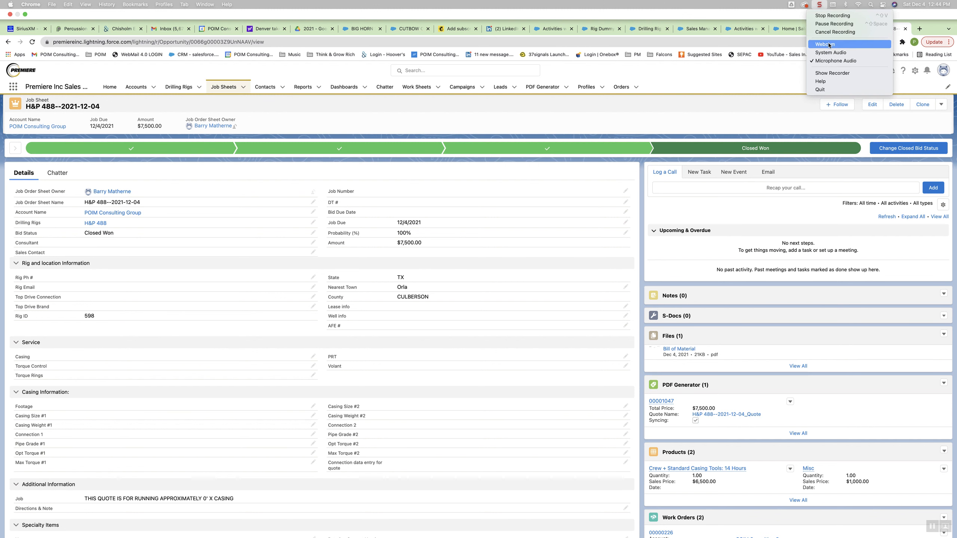